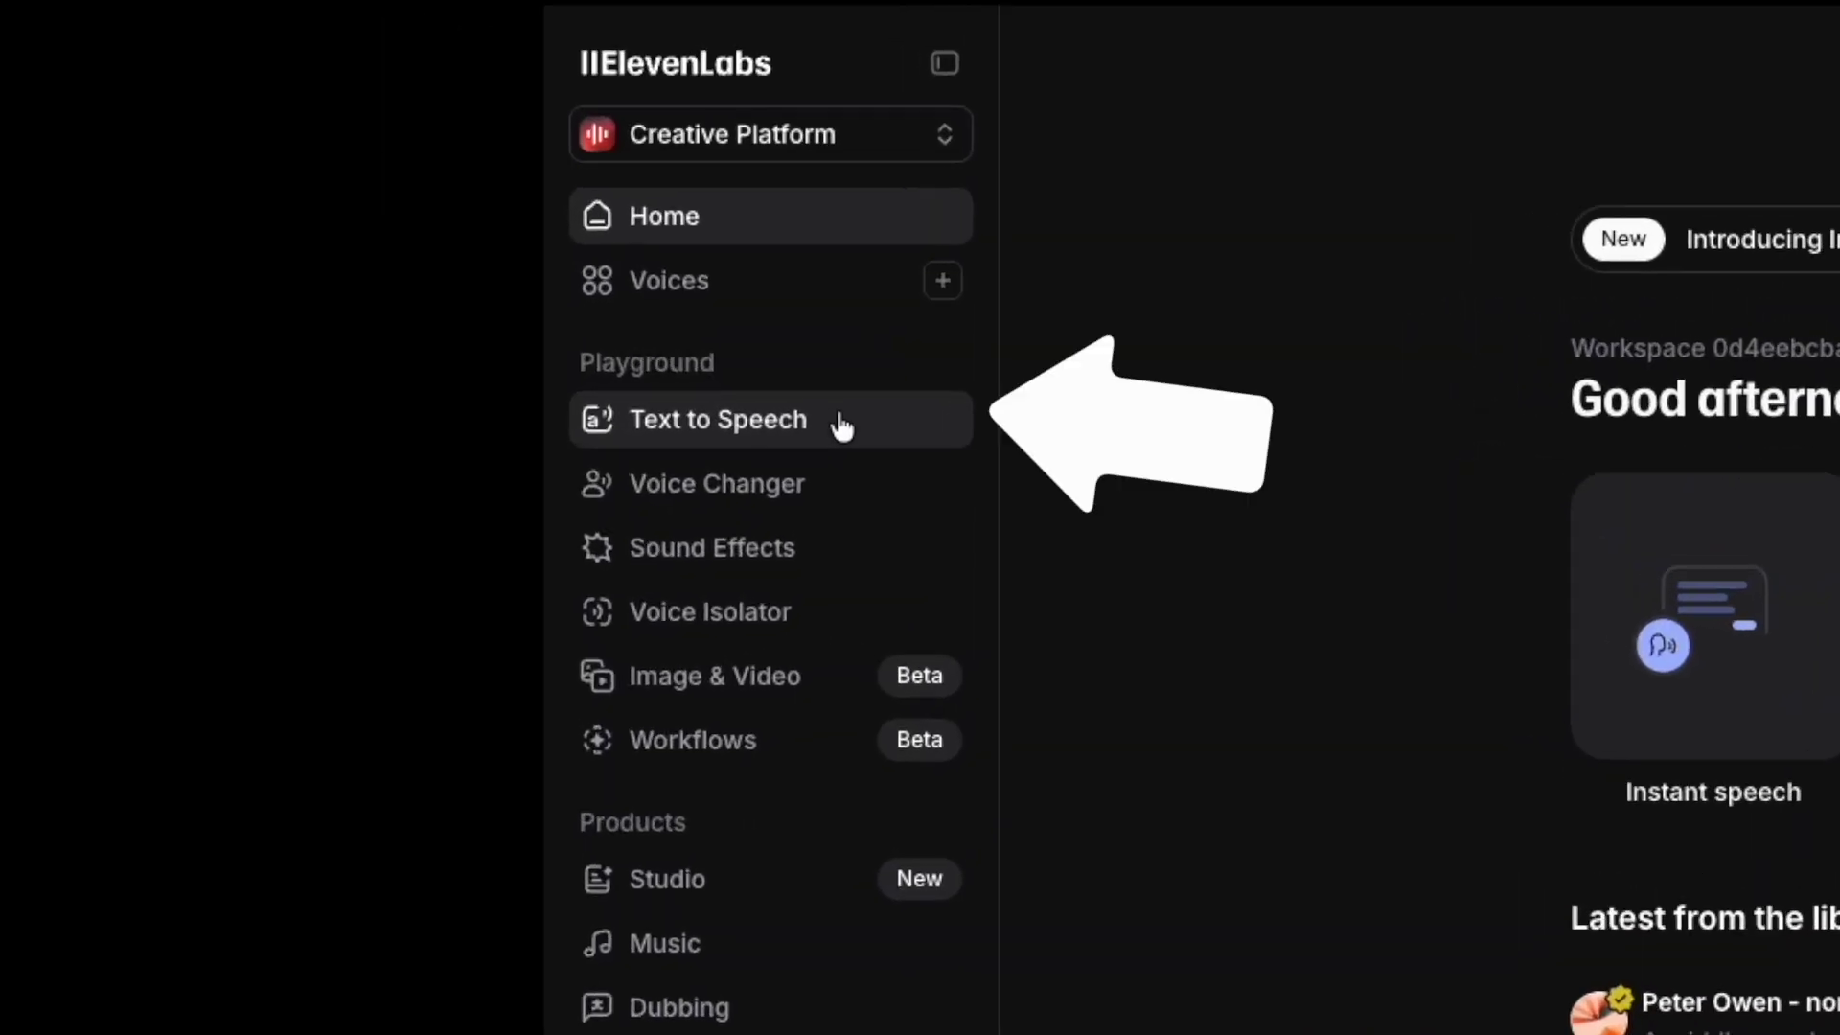
# Open Text to Speech, load the "Guide a meditation class" sample and play its generated speech.
pyautogui.click(842, 425)
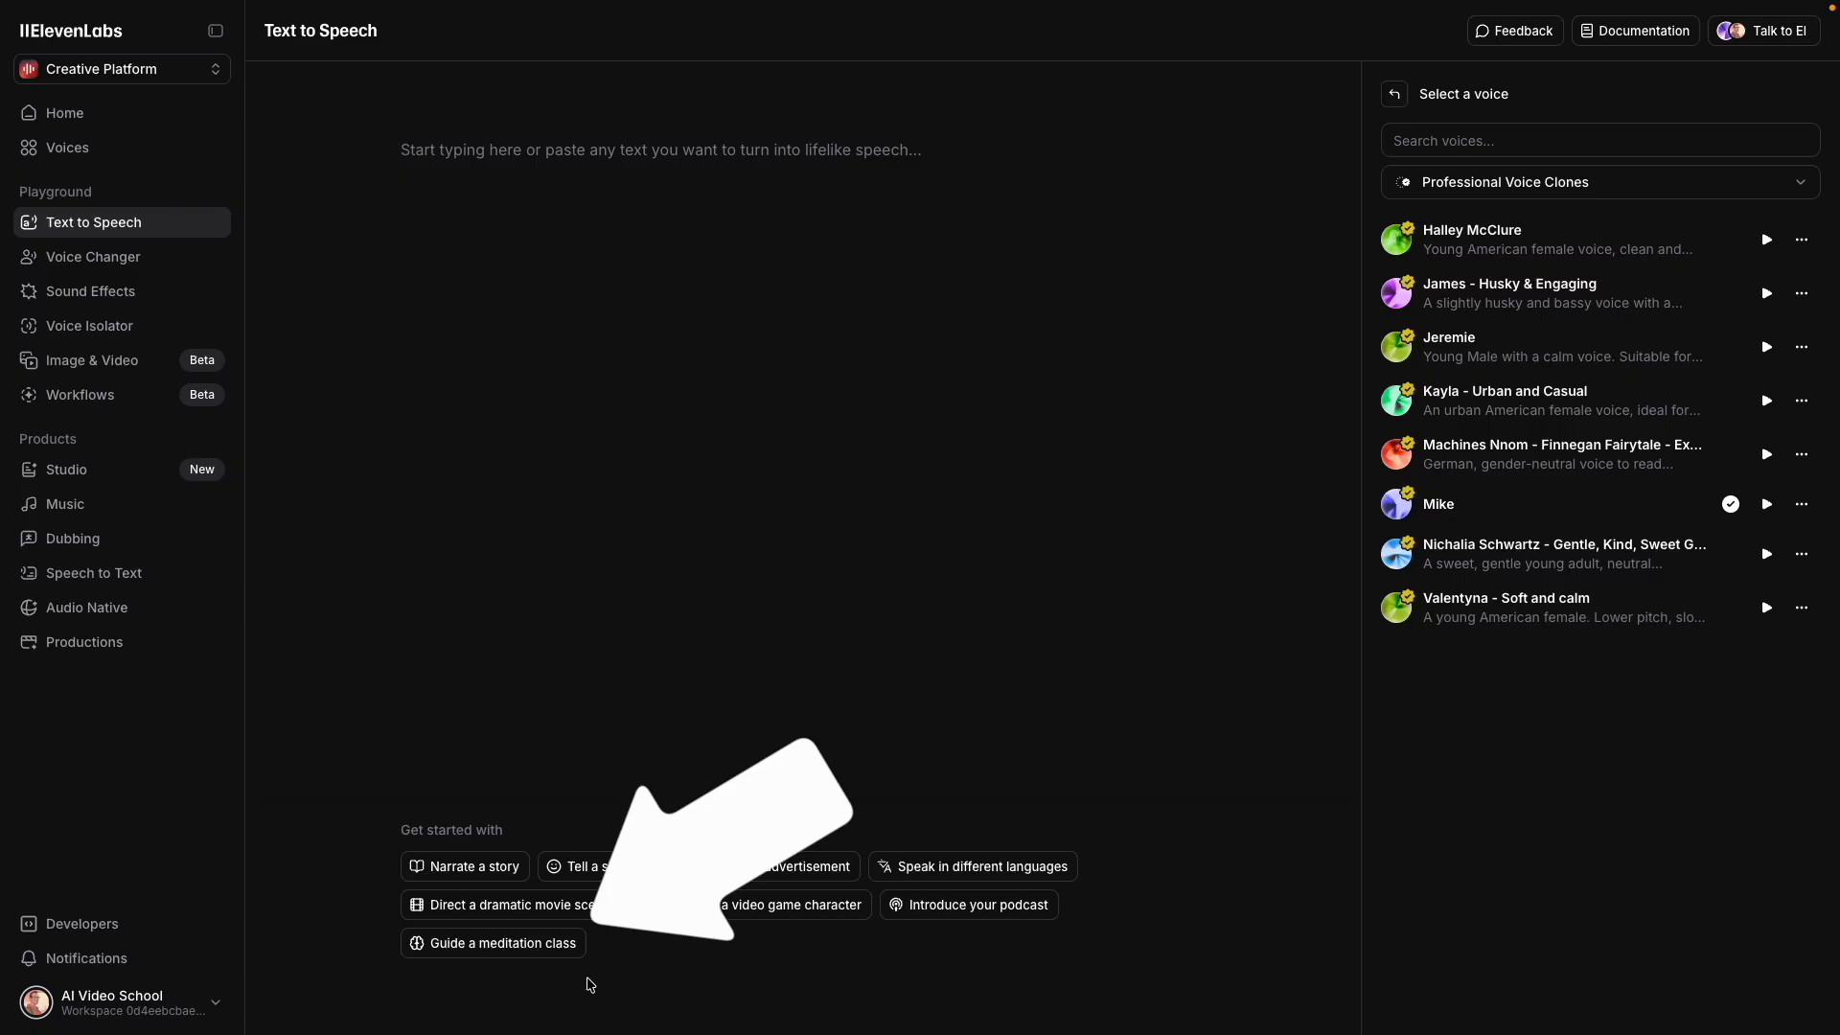
pyautogui.click(566, 941)
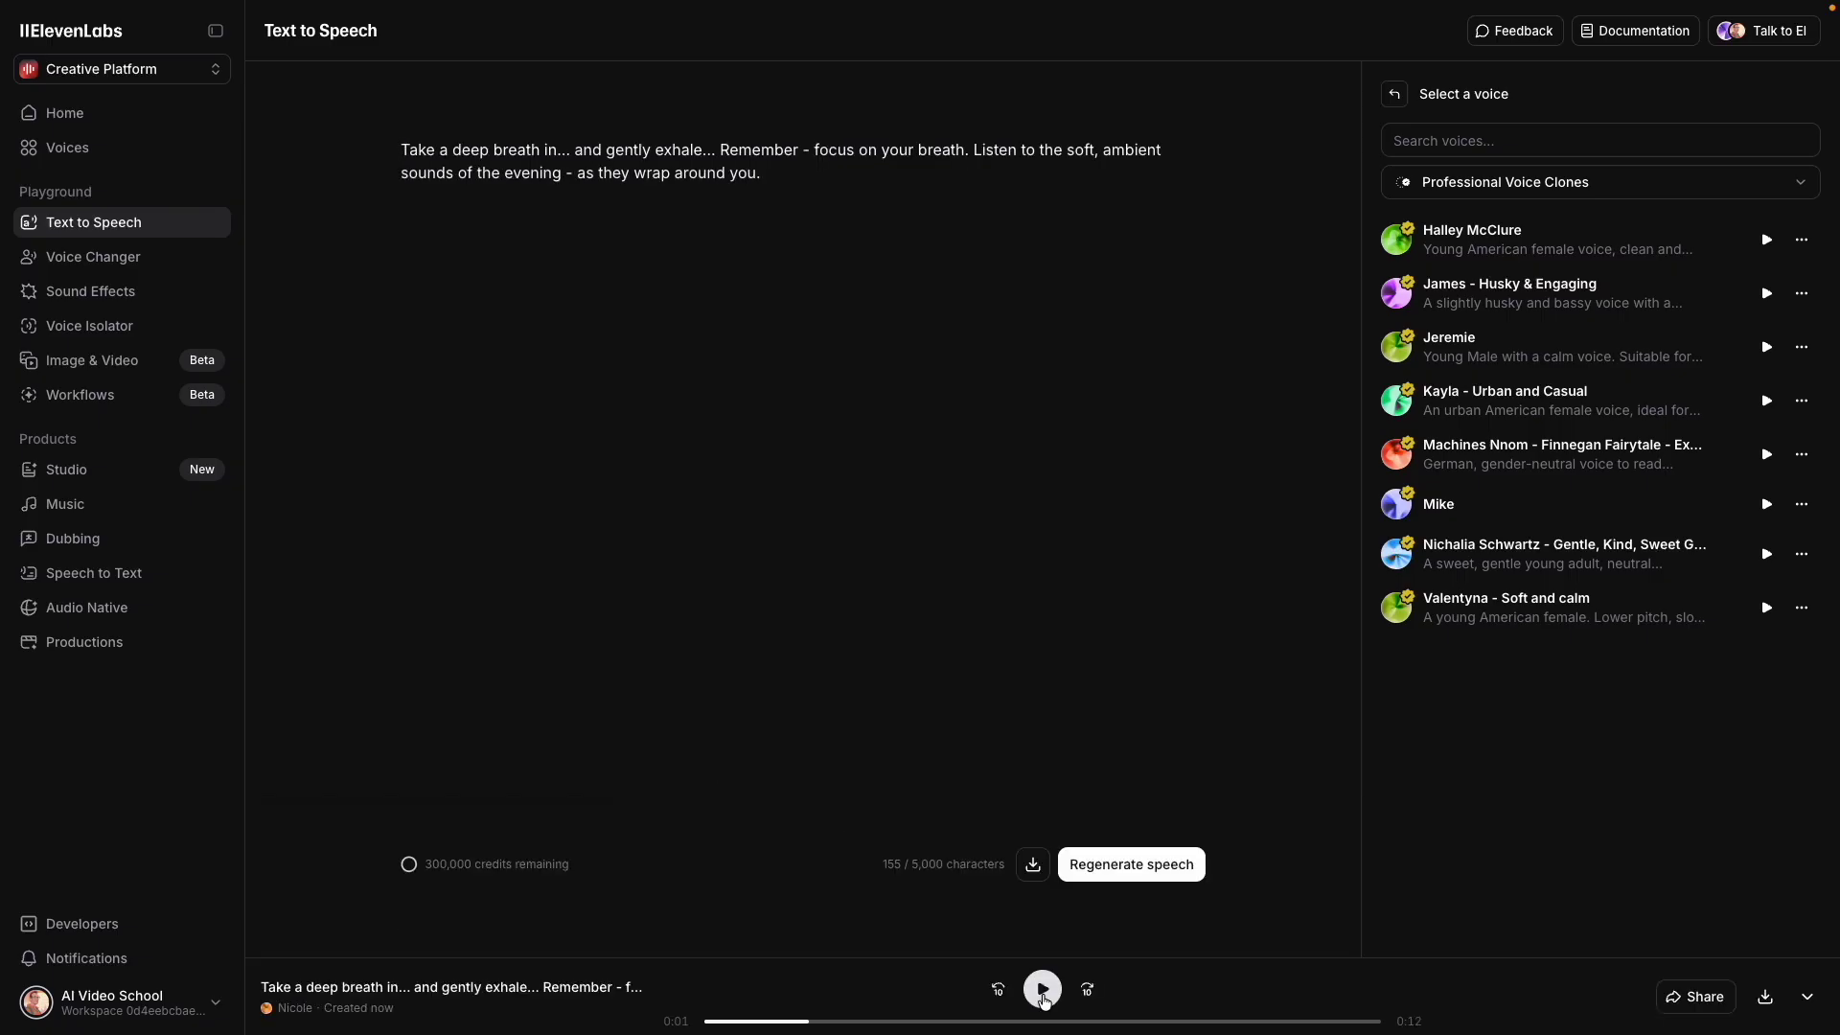
pyautogui.click(1042, 990)
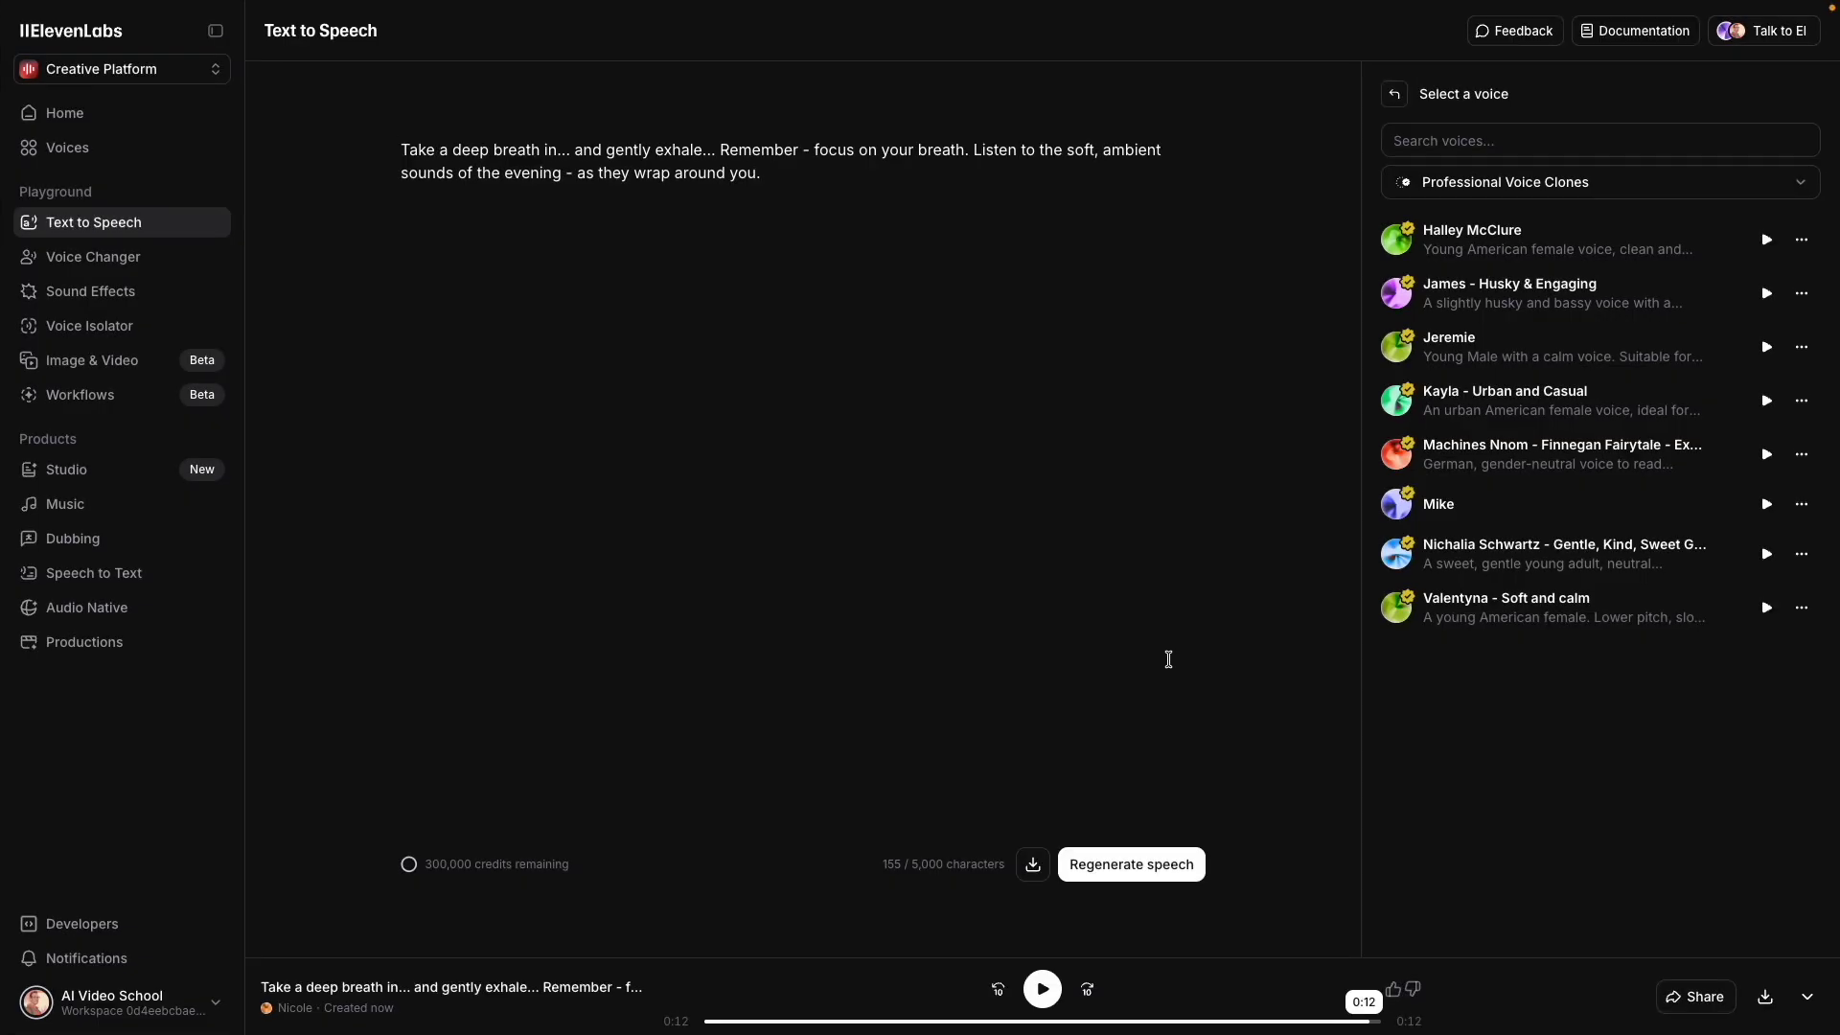
# Lower the Nicole voice's Stability to 32% in the speech settings.
pyautogui.click(1240, 518)
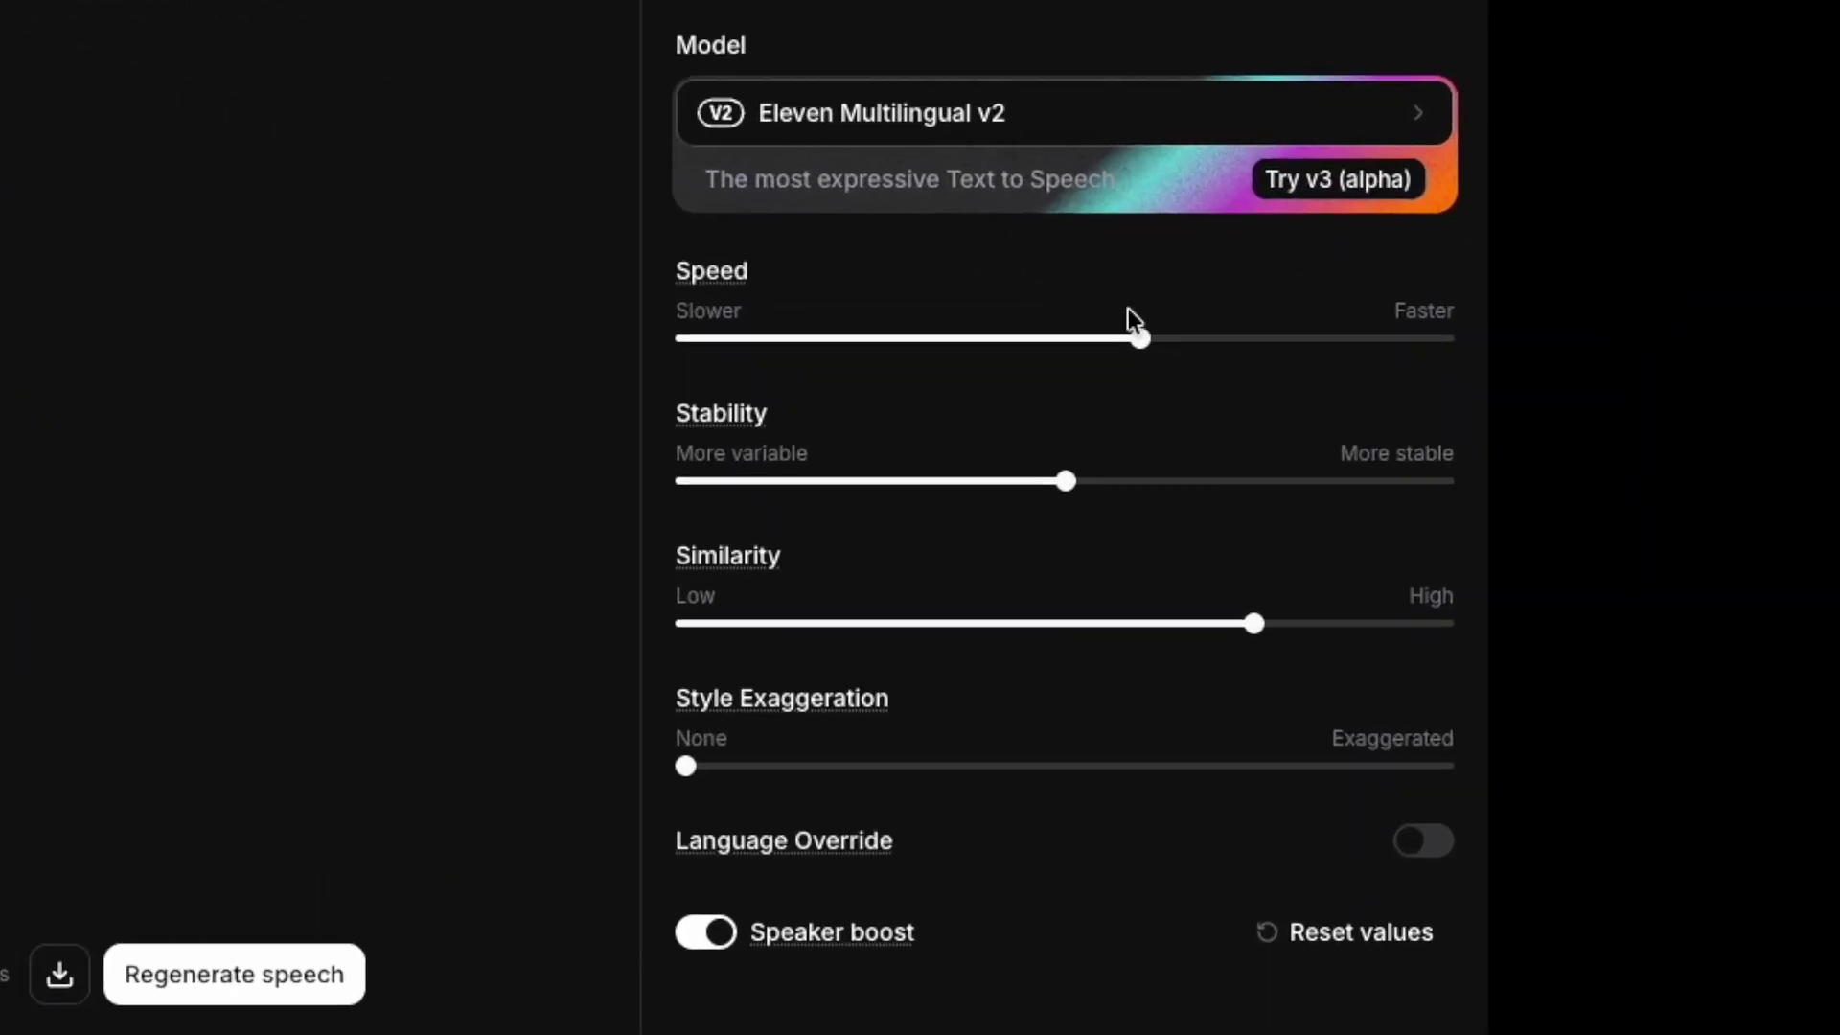
pyautogui.moveTo(1226, 351)
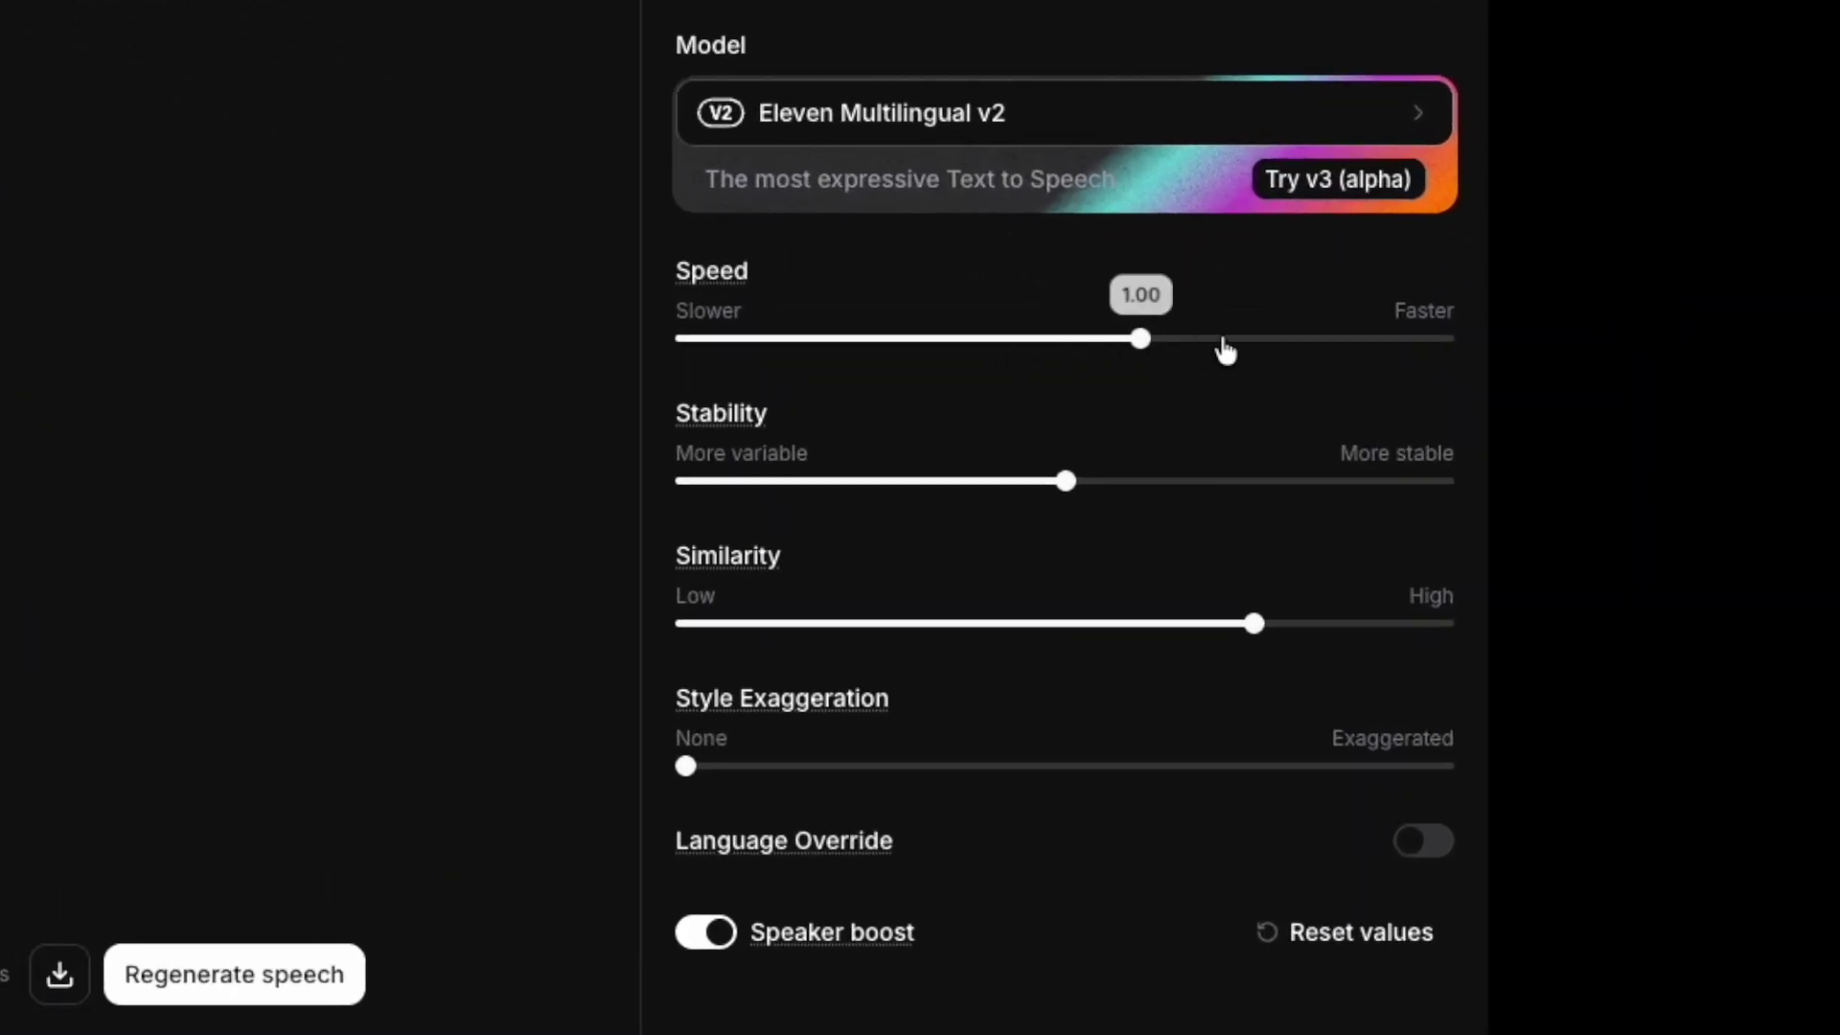
pyautogui.moveTo(757, 425)
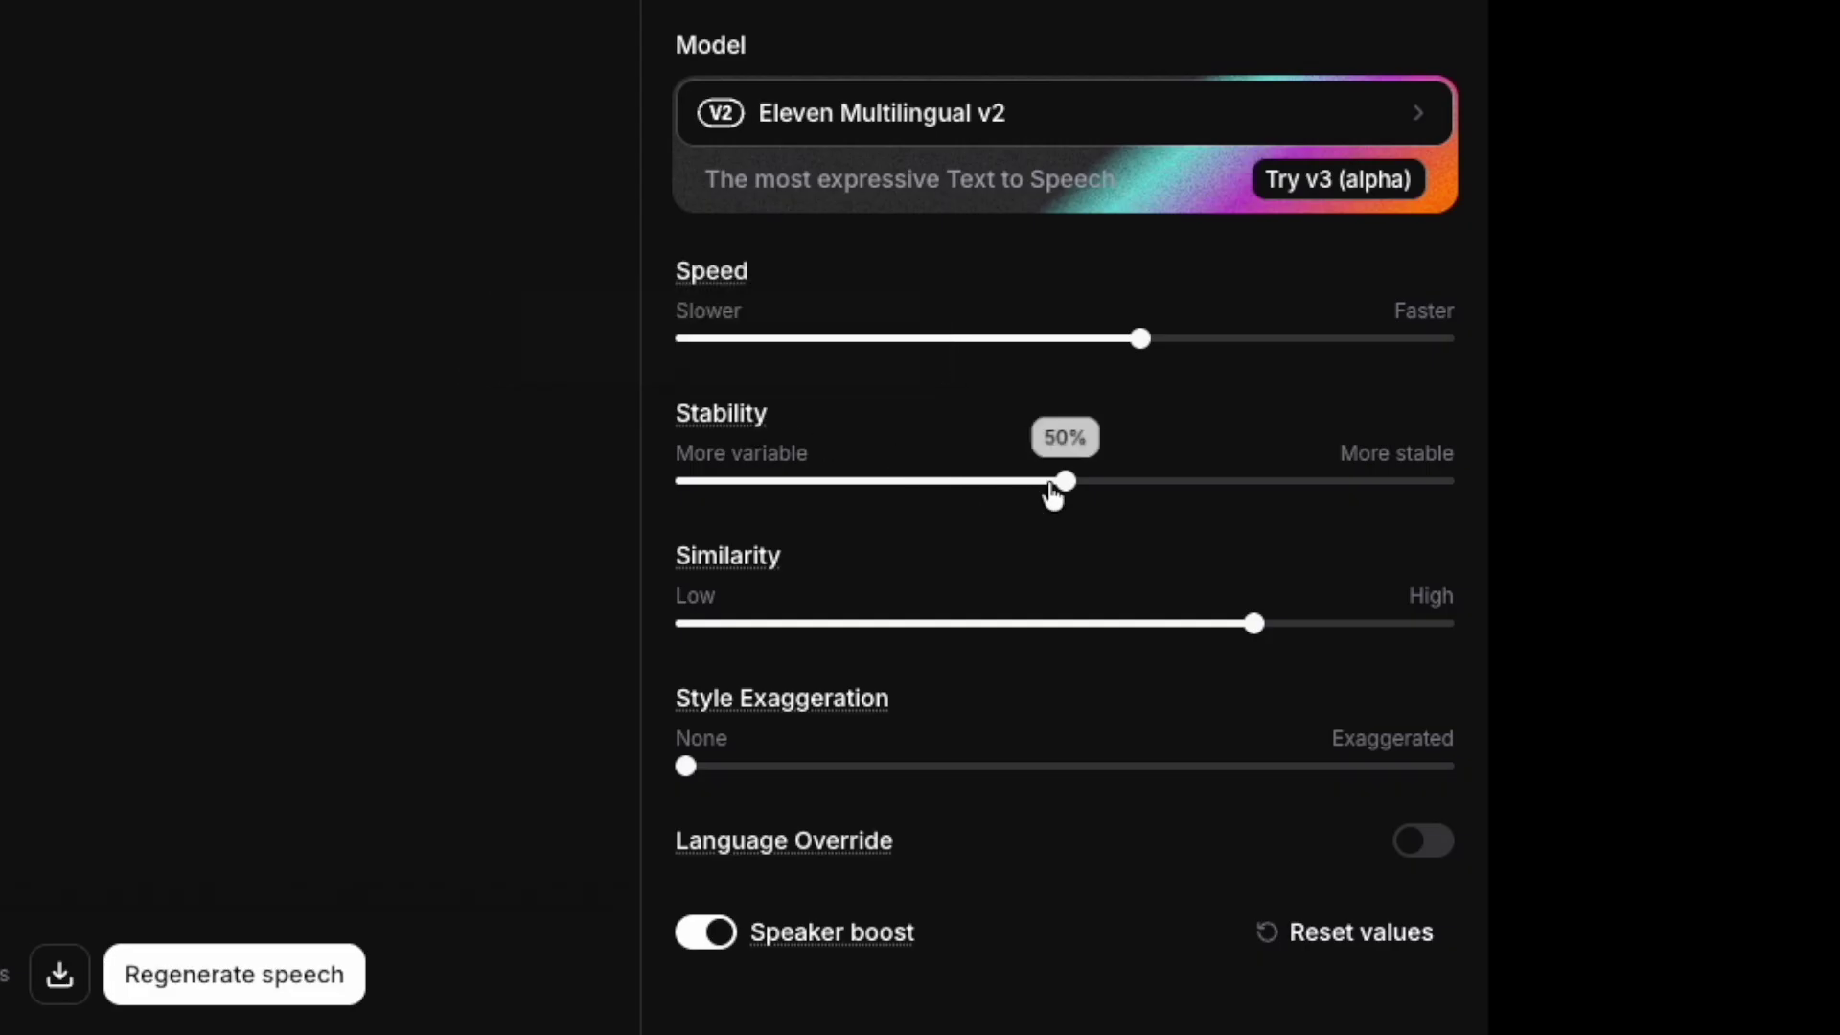
pyautogui.moveTo(1054, 484); pyautogui.dragTo(921, 481)
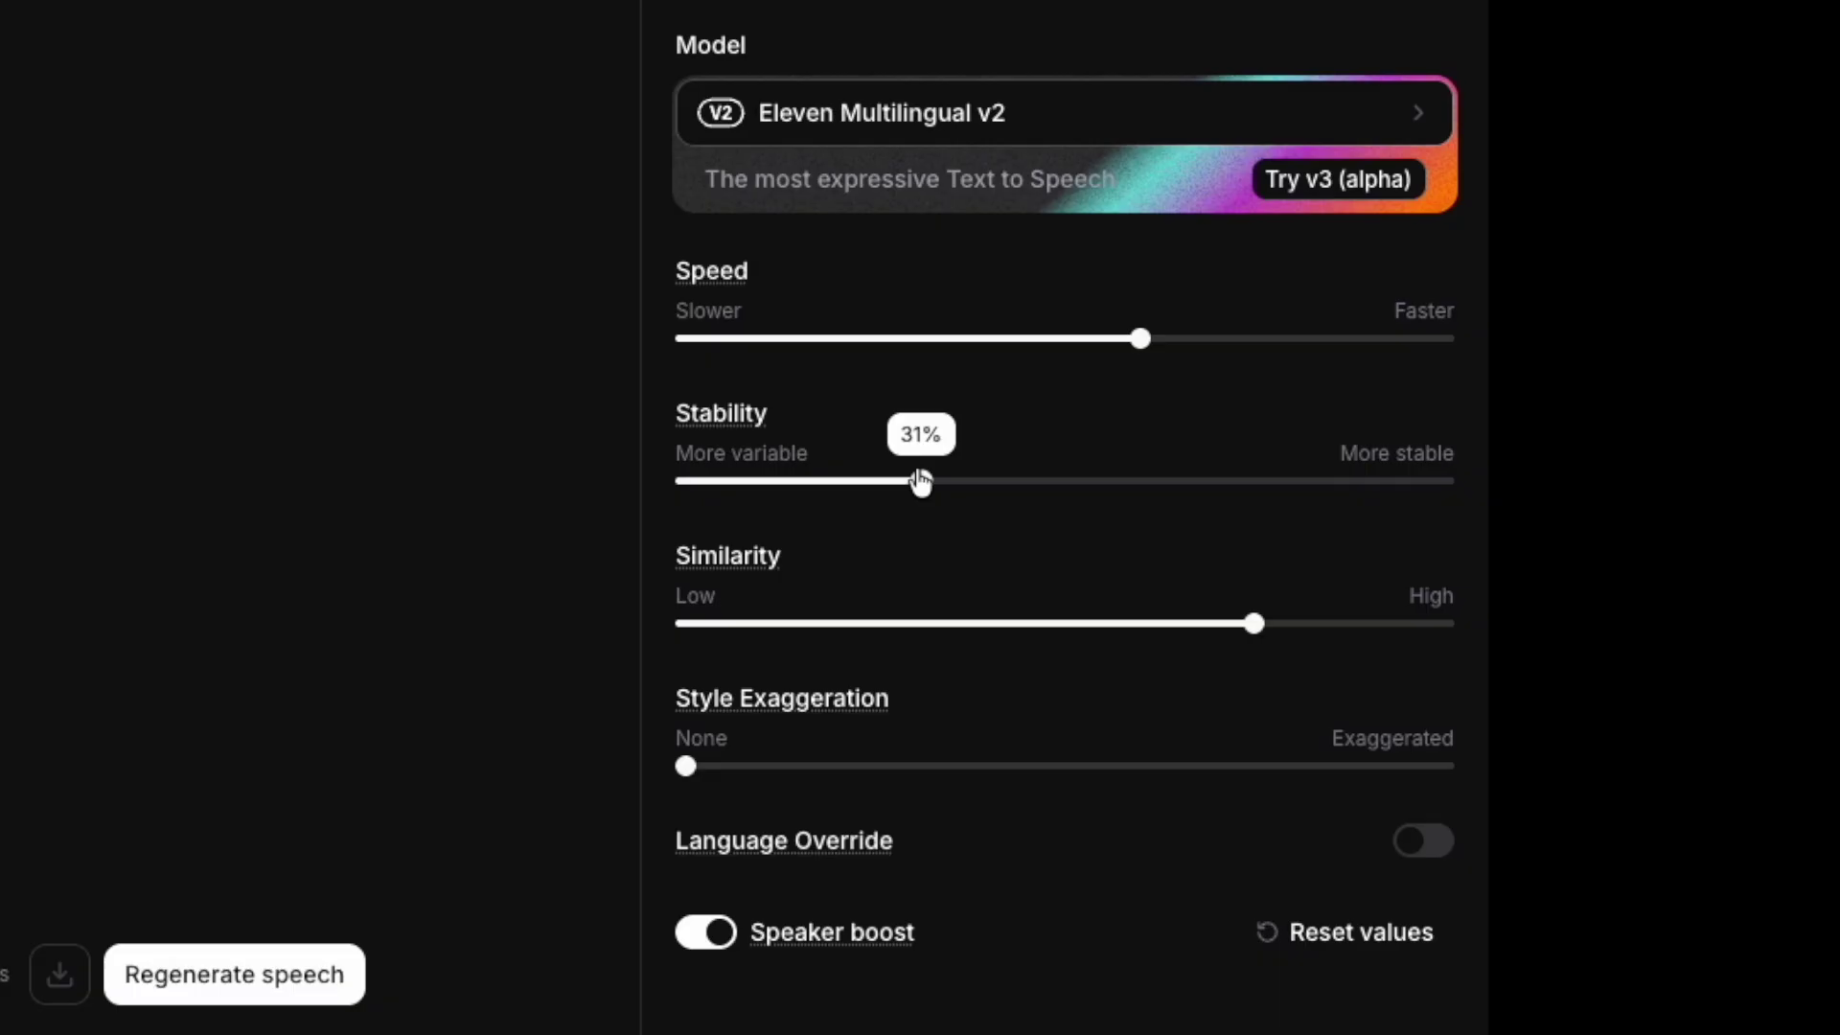
pyautogui.moveTo(921, 482)
pyautogui.mouseDown()
pyautogui.moveTo(1296, 498)
pyautogui.moveTo(927, 481)
pyautogui.mouseUp()
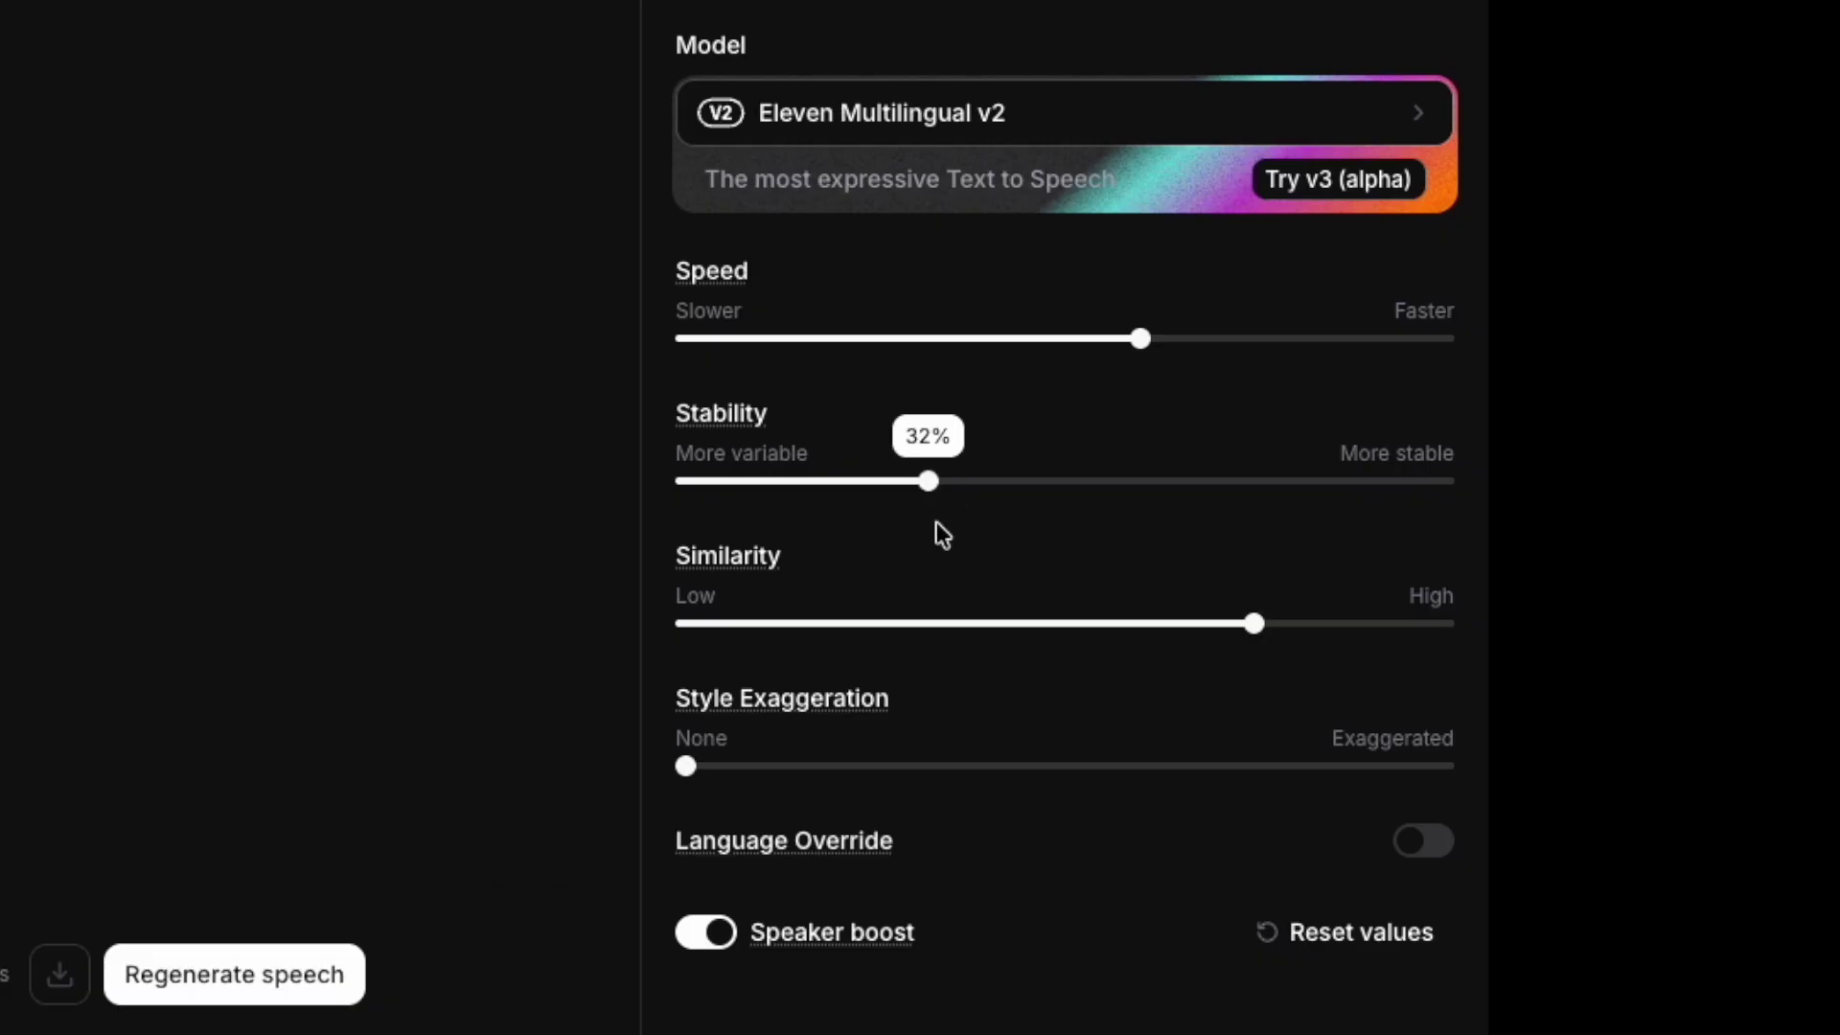
# Set Style Exaggeration to 30% and regenerate the meditation speech.
pyautogui.moveTo(1256, 628)
pyautogui.moveTo(690, 772)
pyautogui.moveTo(686, 768); pyautogui.dragTo(912, 781)
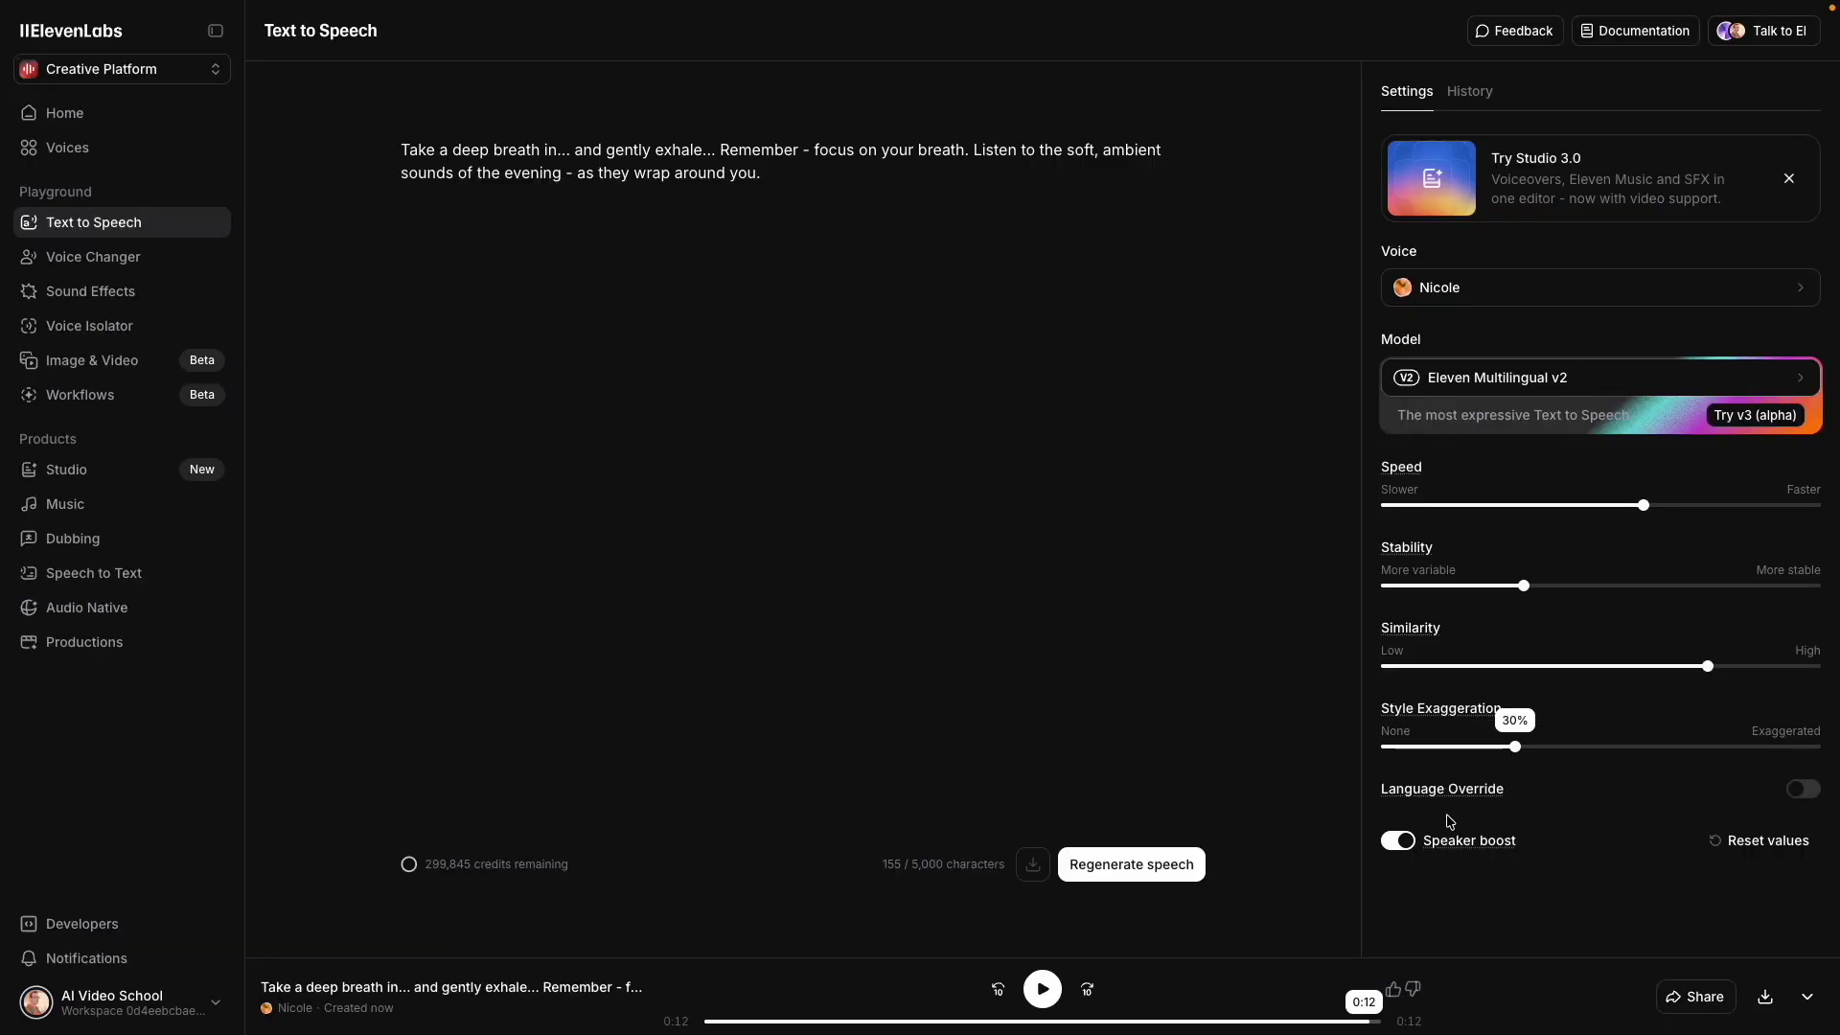
pyautogui.click(266, 973)
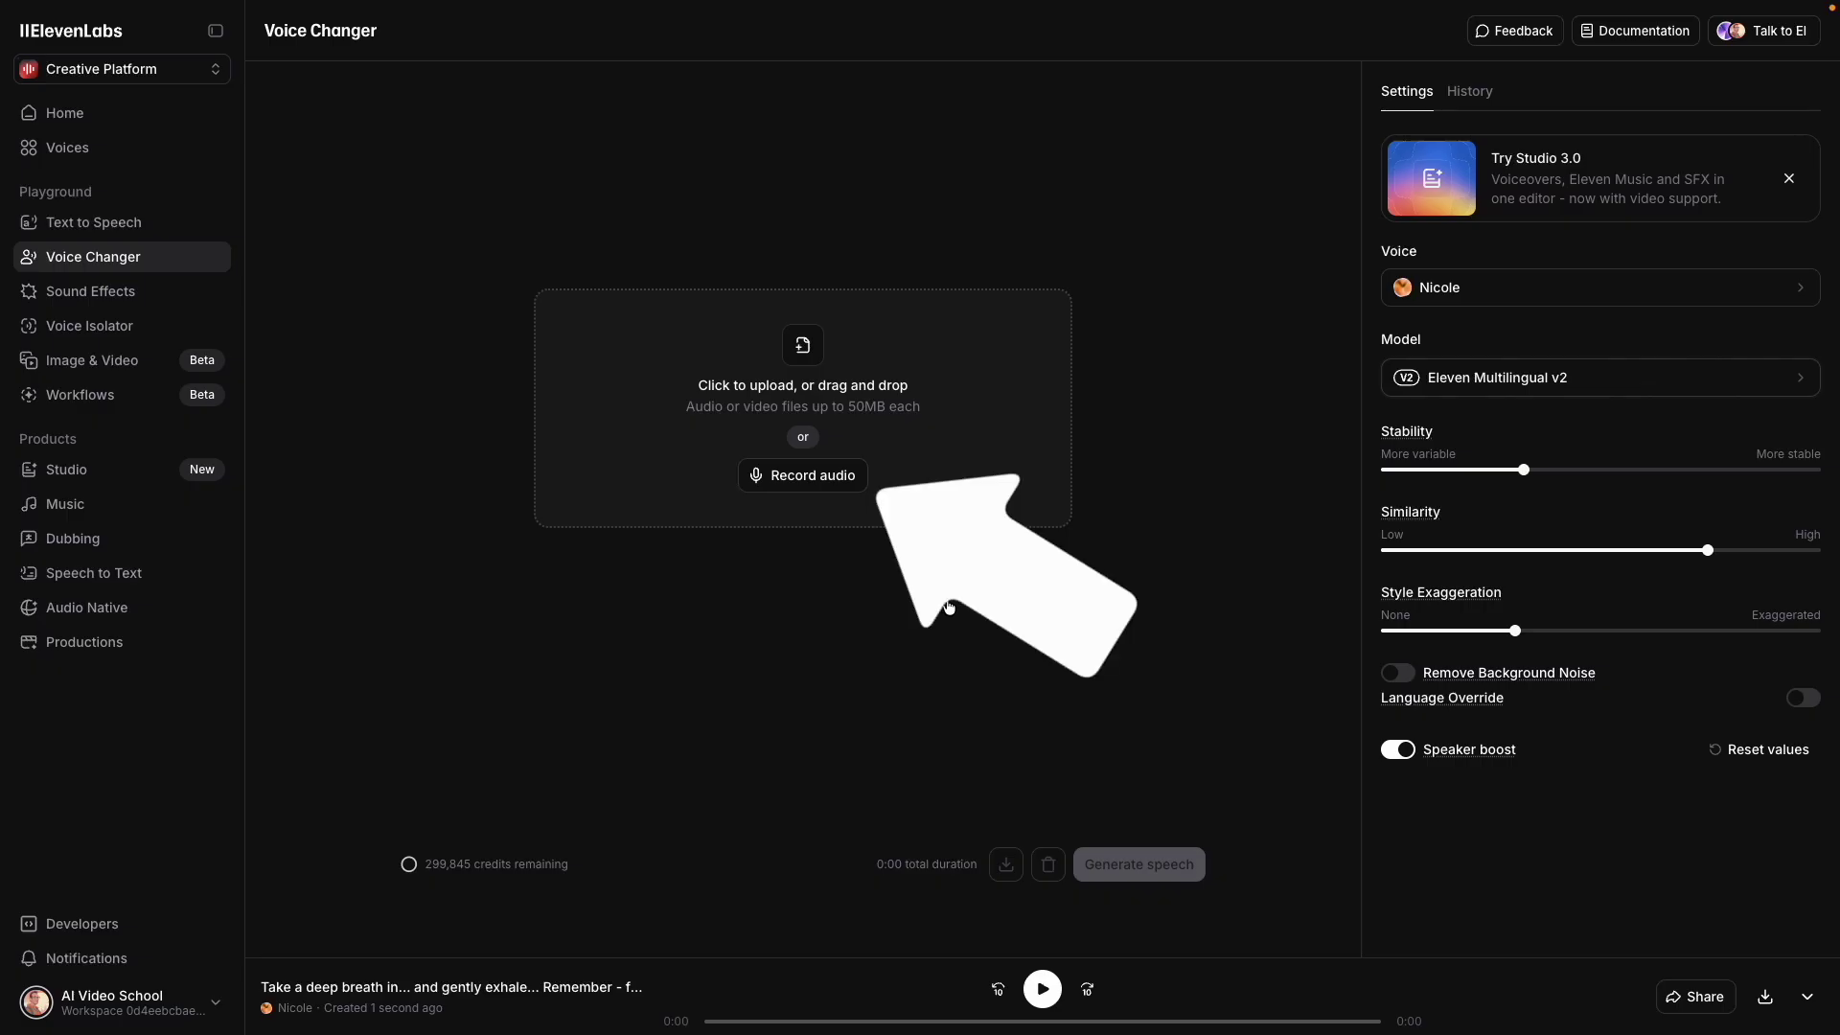
# Record a live audio sample of about 10 seconds in Voice Changer.
pyautogui.click(844, 476)
pyautogui.click(901, 410)
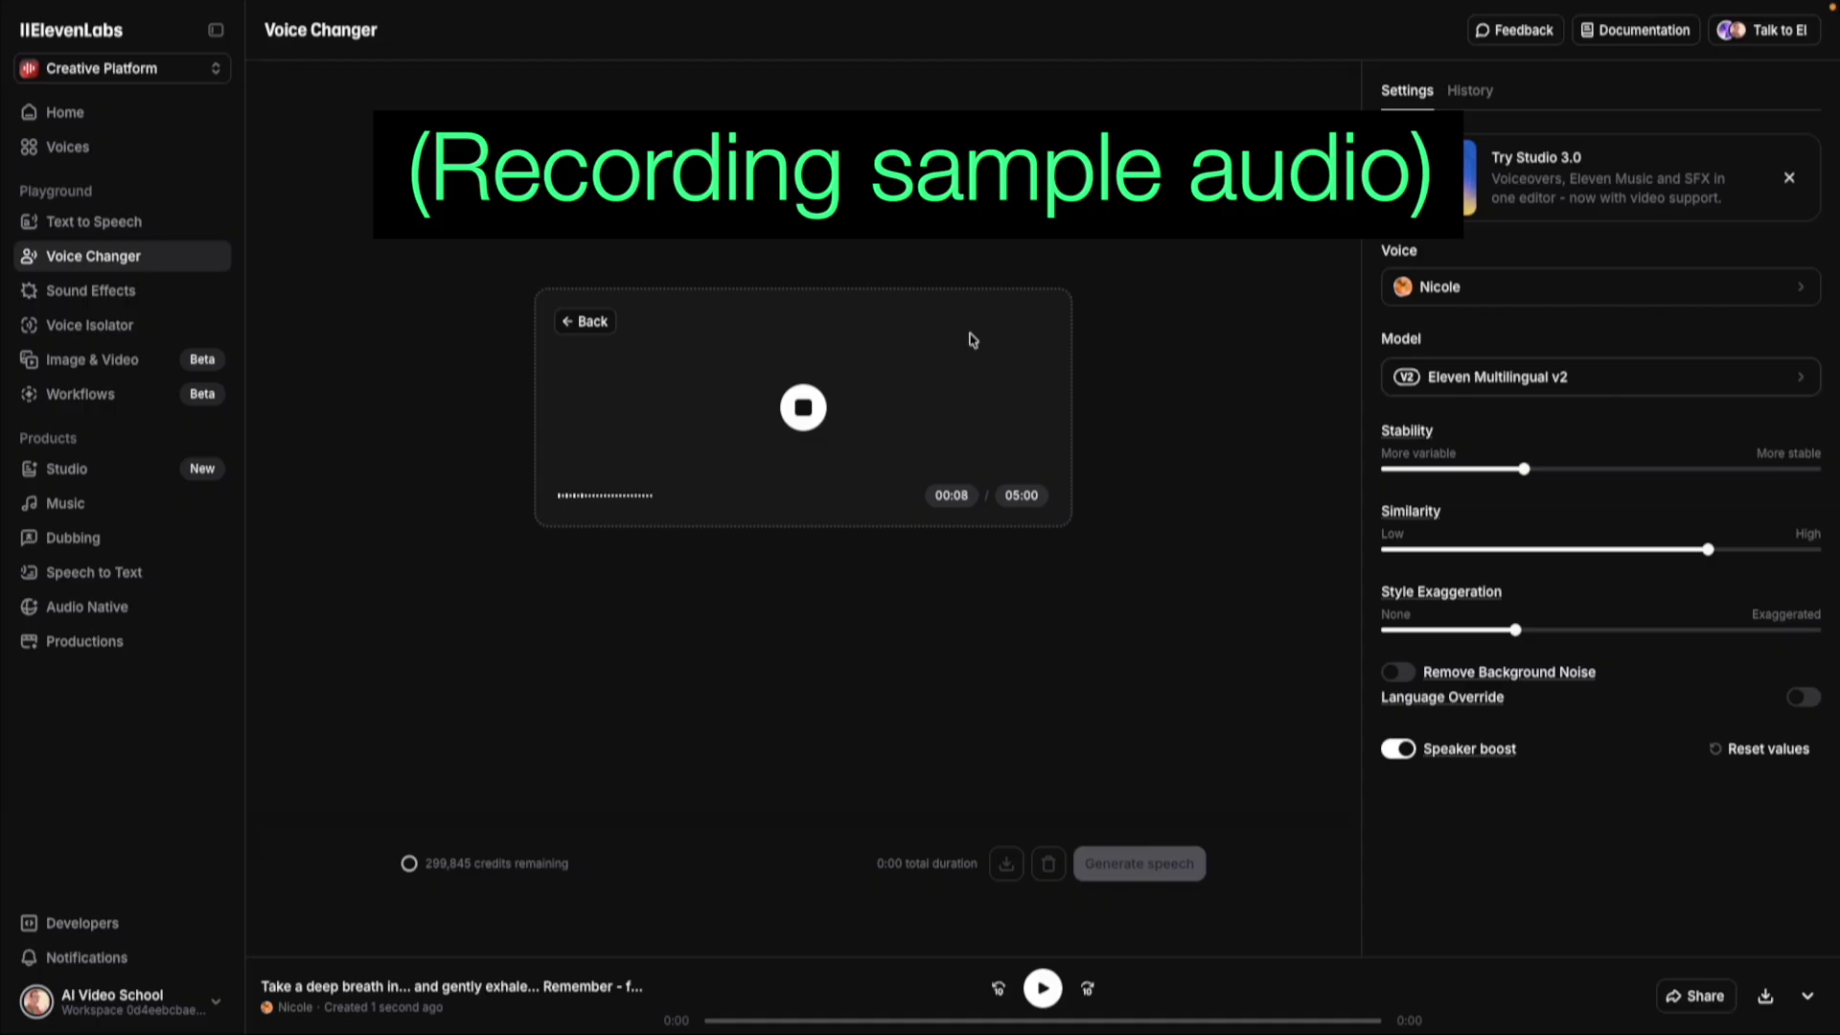
pyautogui.click(803, 409)
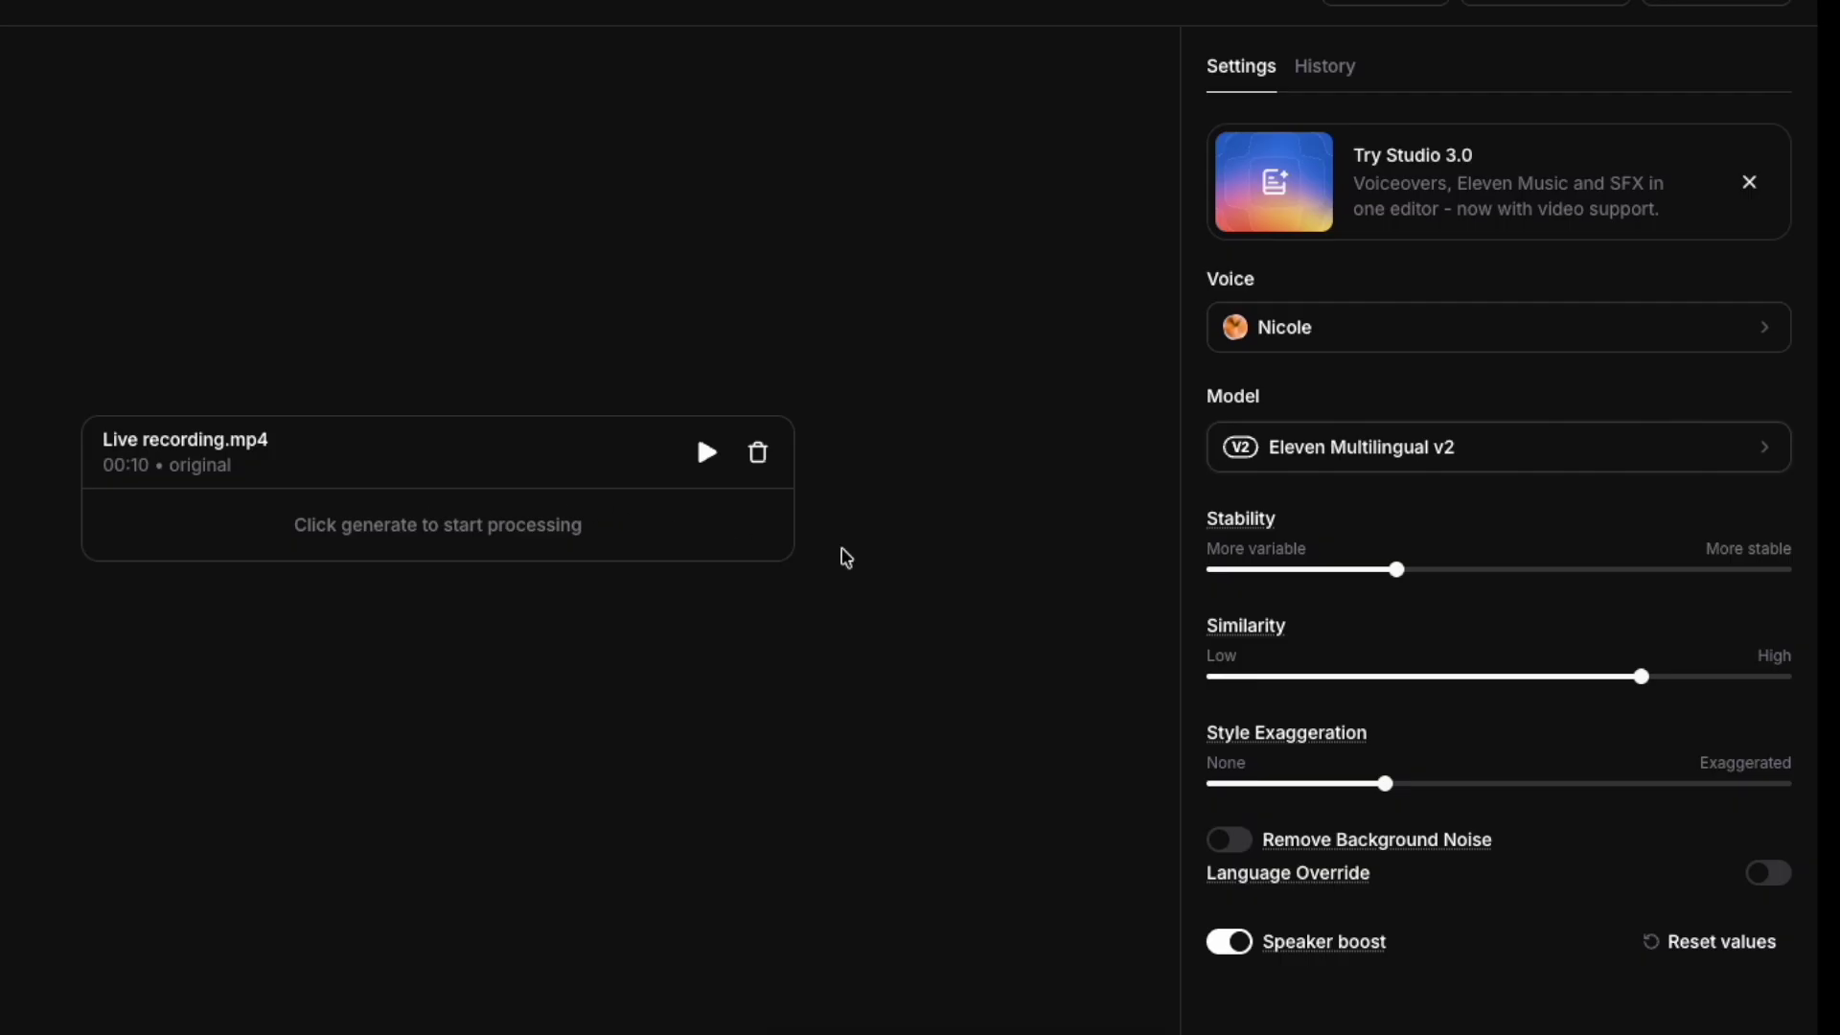
# Choose the James - Husky & Engaging voice and generate the converted speech from the live recording.
pyautogui.click(1319, 333)
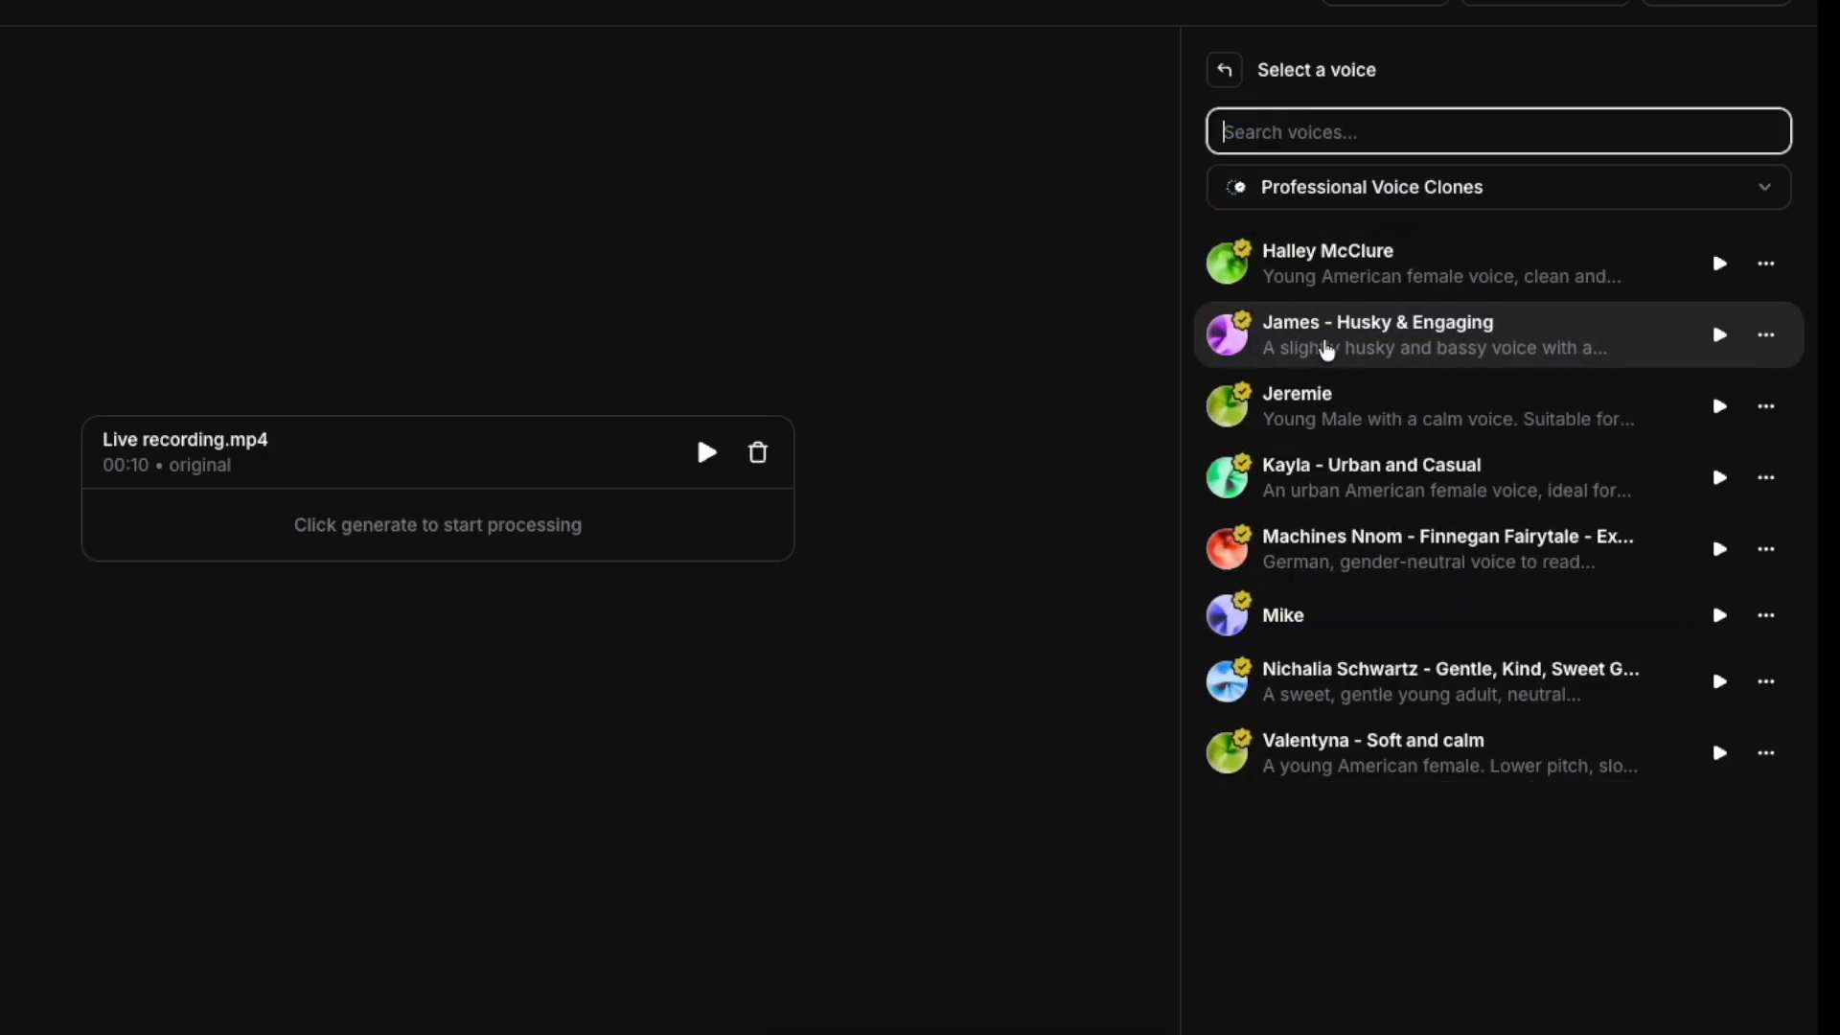
pyautogui.click(1359, 347)
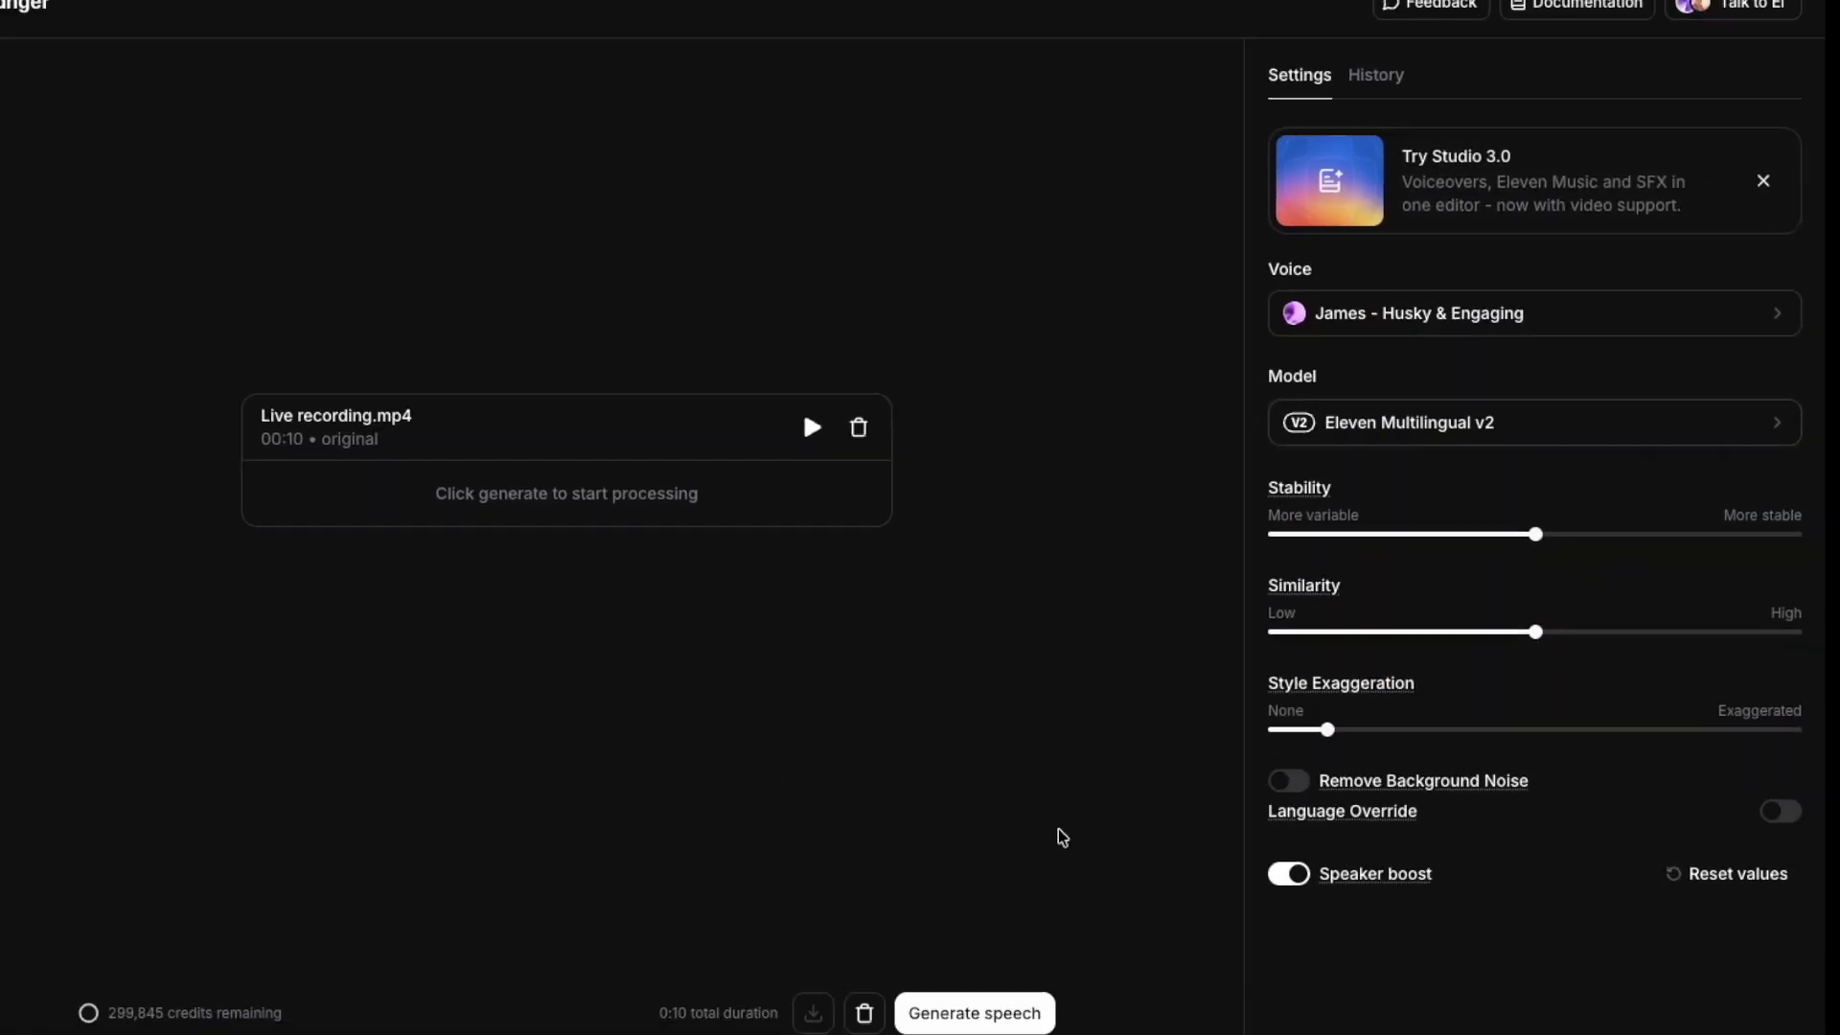
pyautogui.click(1124, 867)
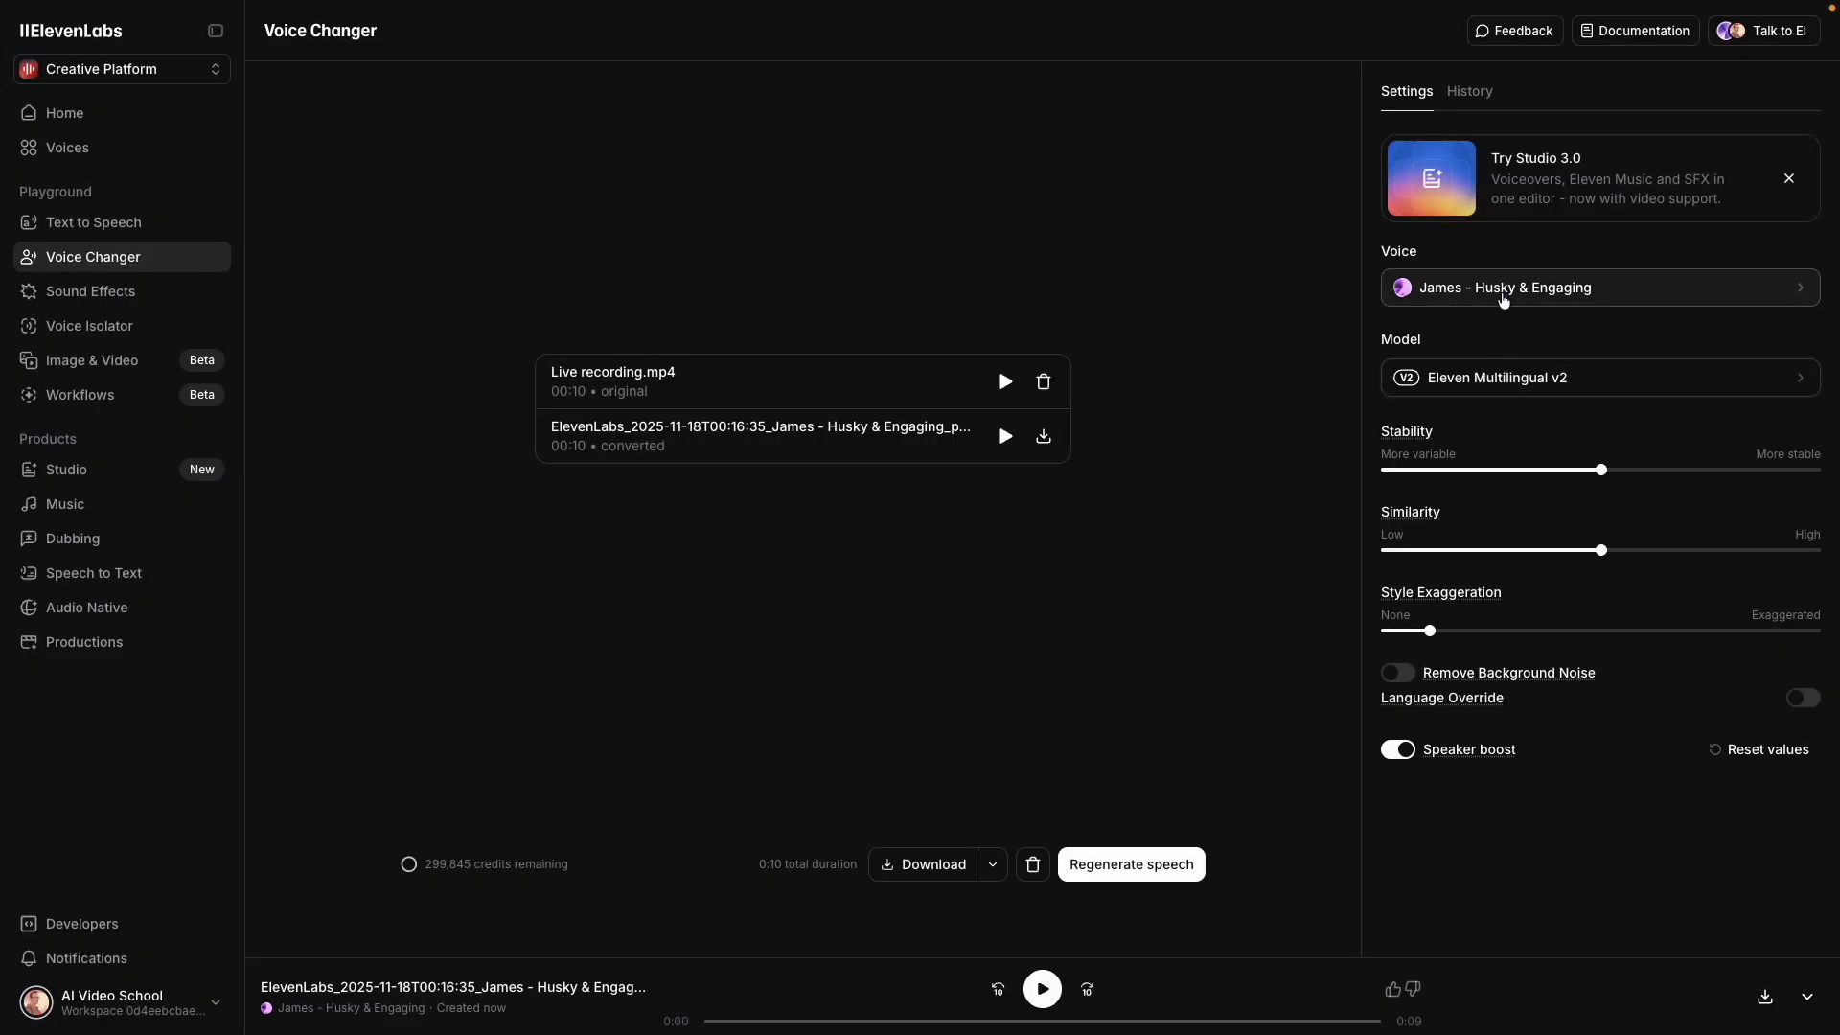
# Switch to the first listed young American female voice clone and regenerate the speech from the live recording.
pyautogui.click(1503, 301)
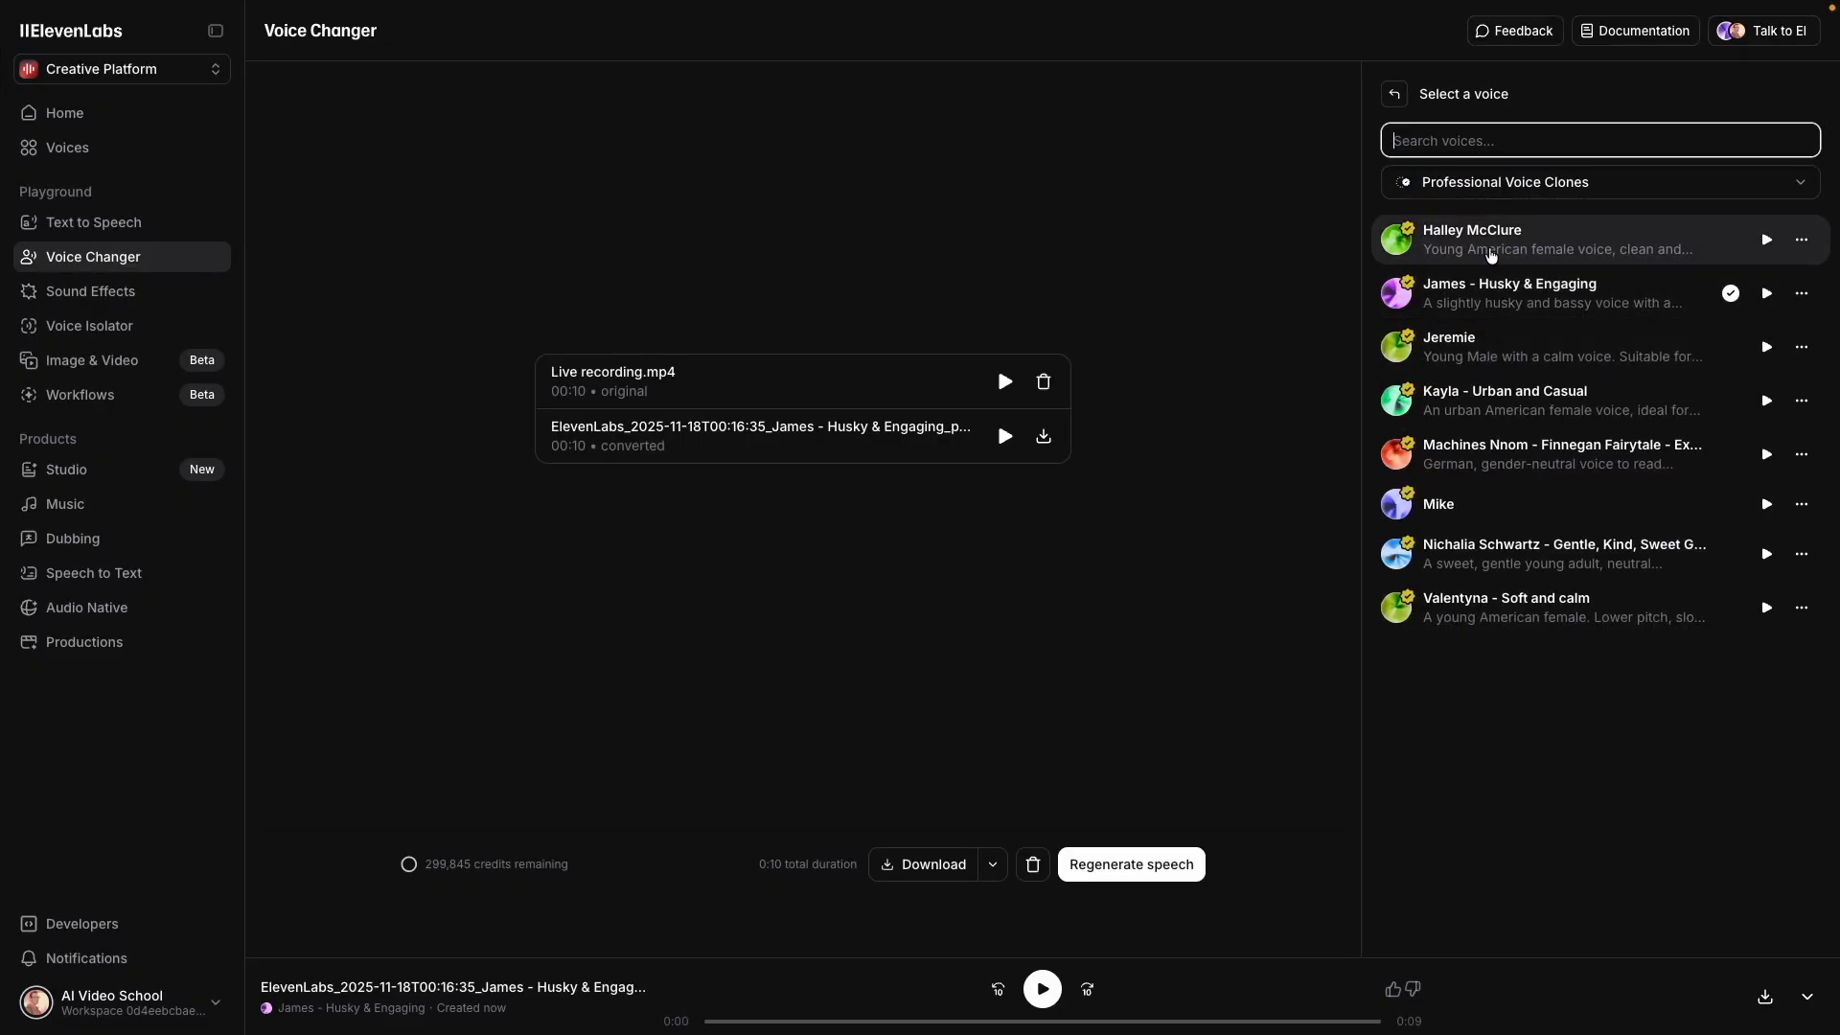
pyautogui.click(1491, 251)
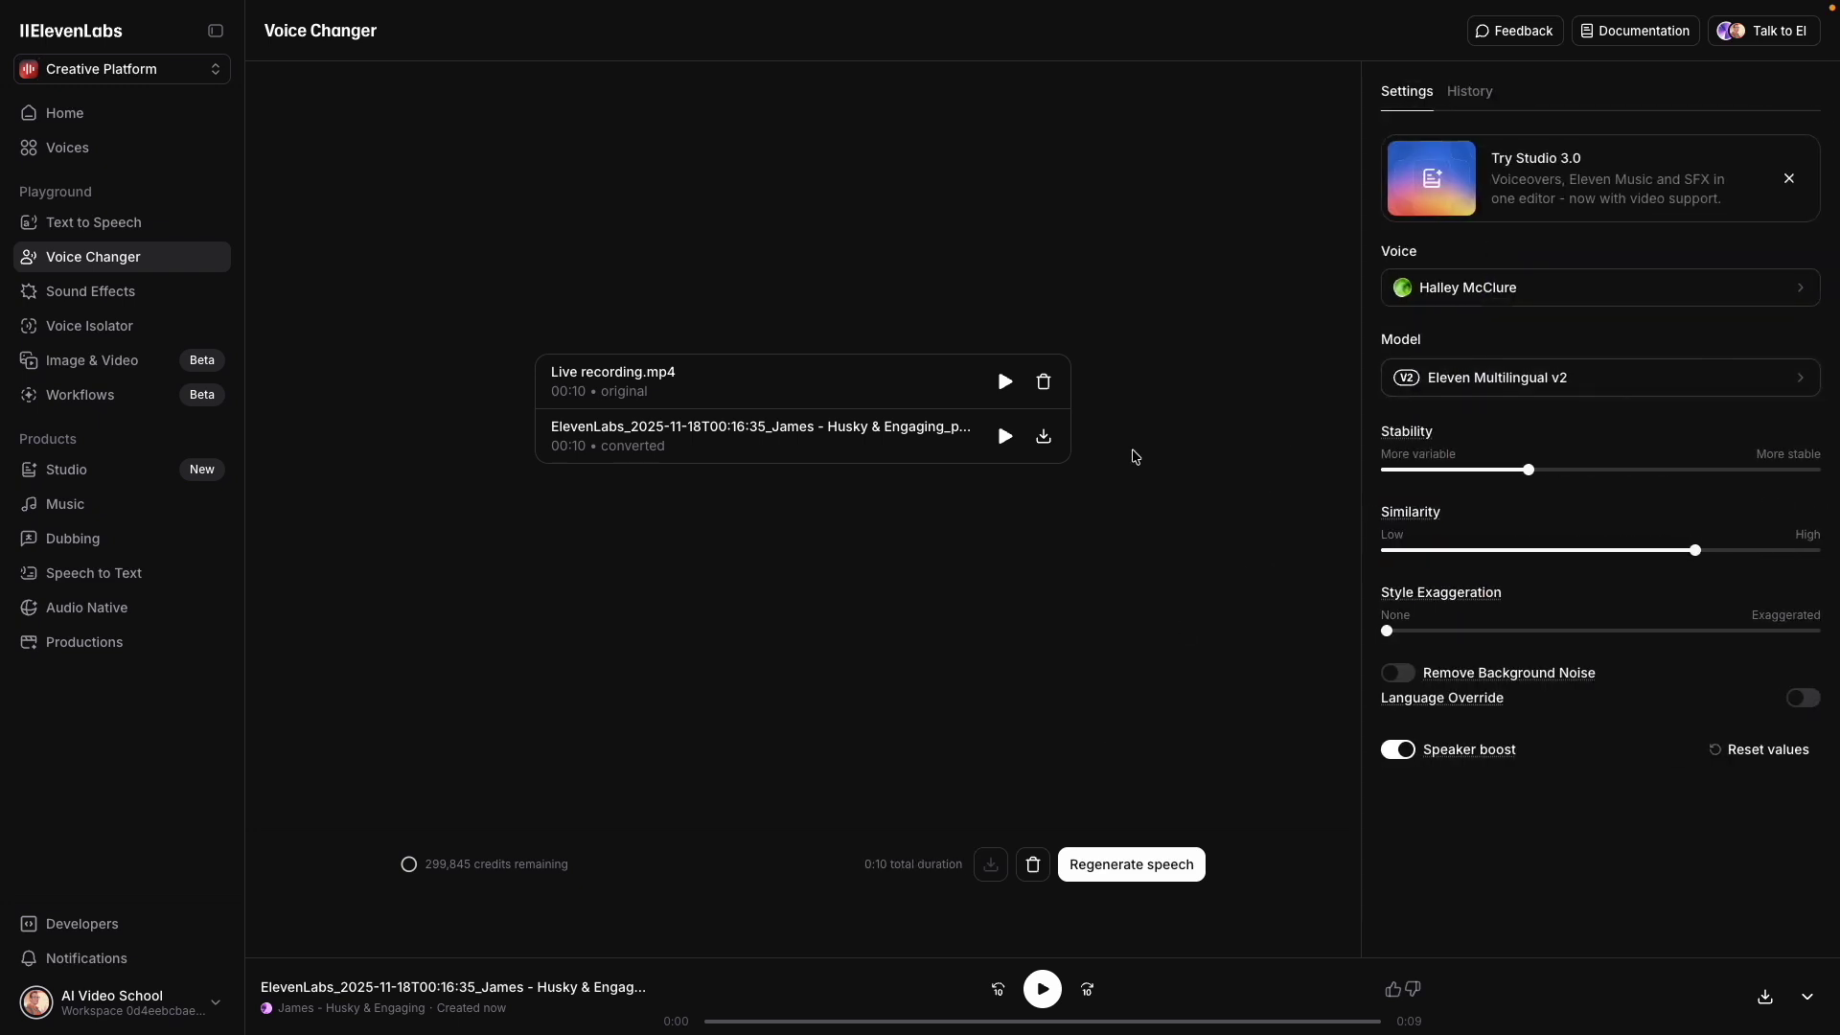
pyautogui.click(1133, 868)
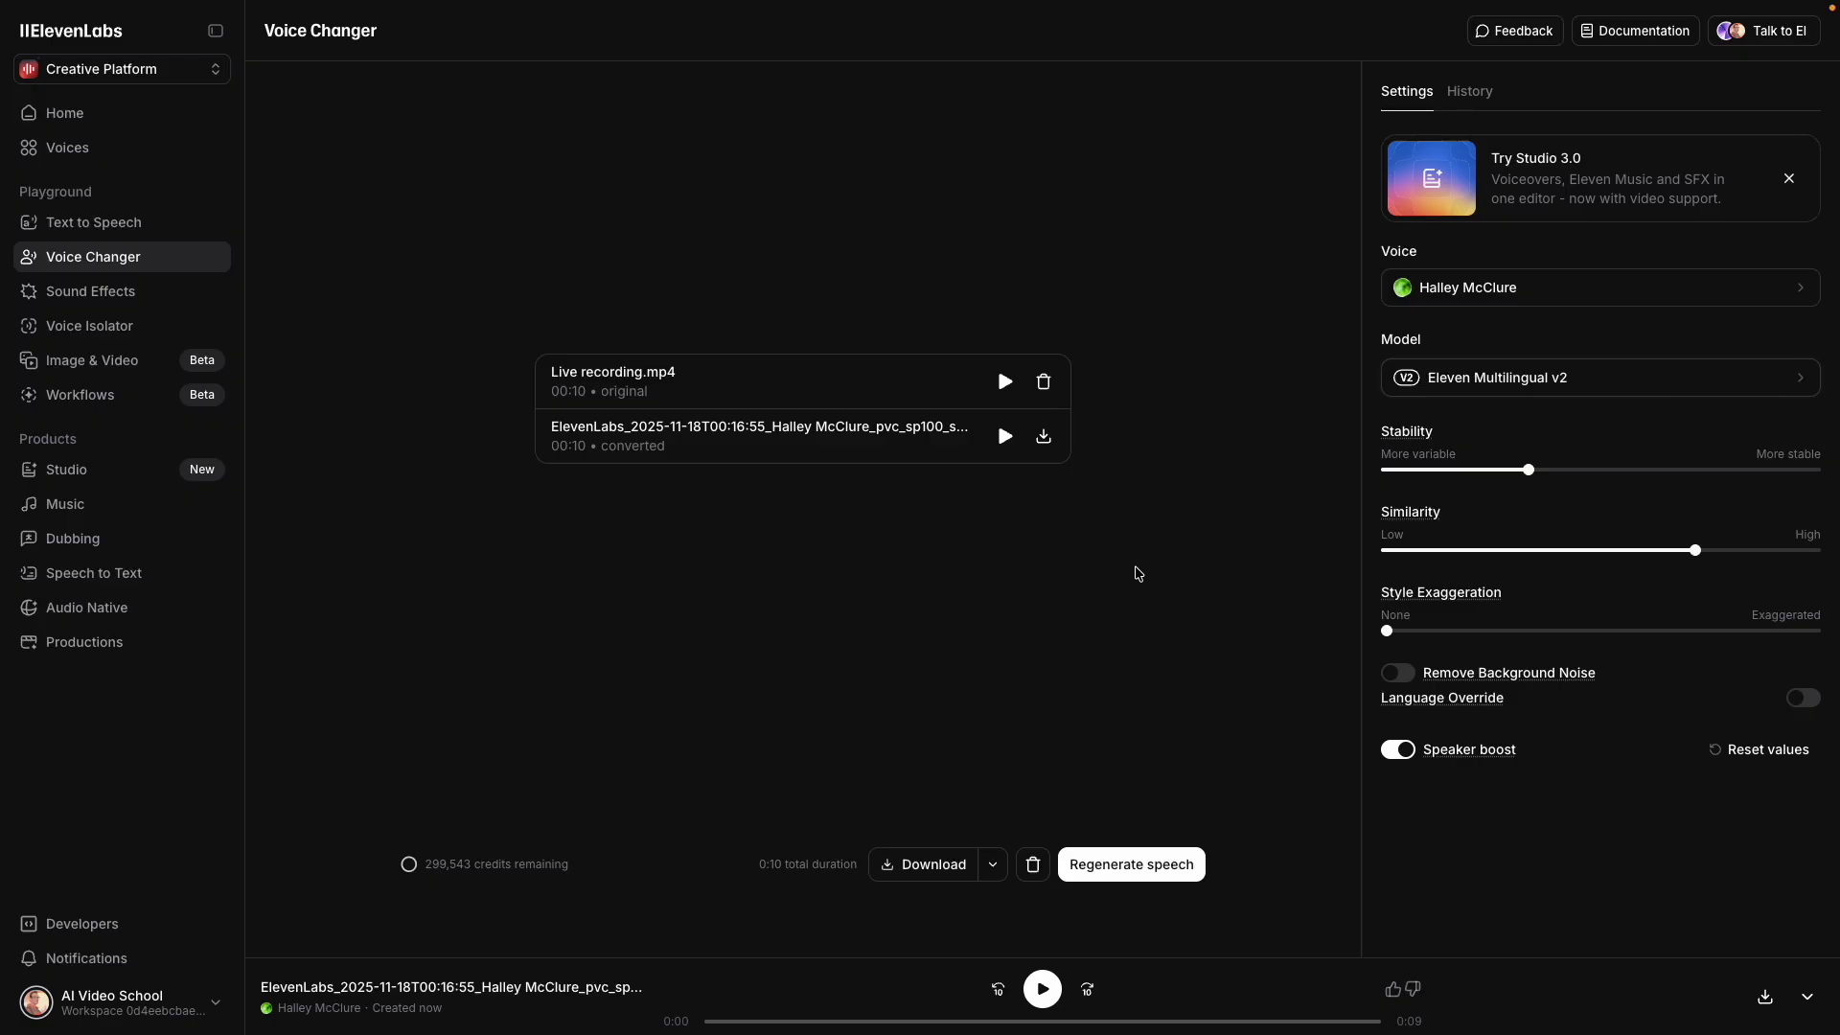
# Replace the live recording with Overcast_Day_Park_Bench_Existential_Thoughts.mp4 and generate its speech in the Kayla - Urban and Casual voice.
pyautogui.click(1044, 382)
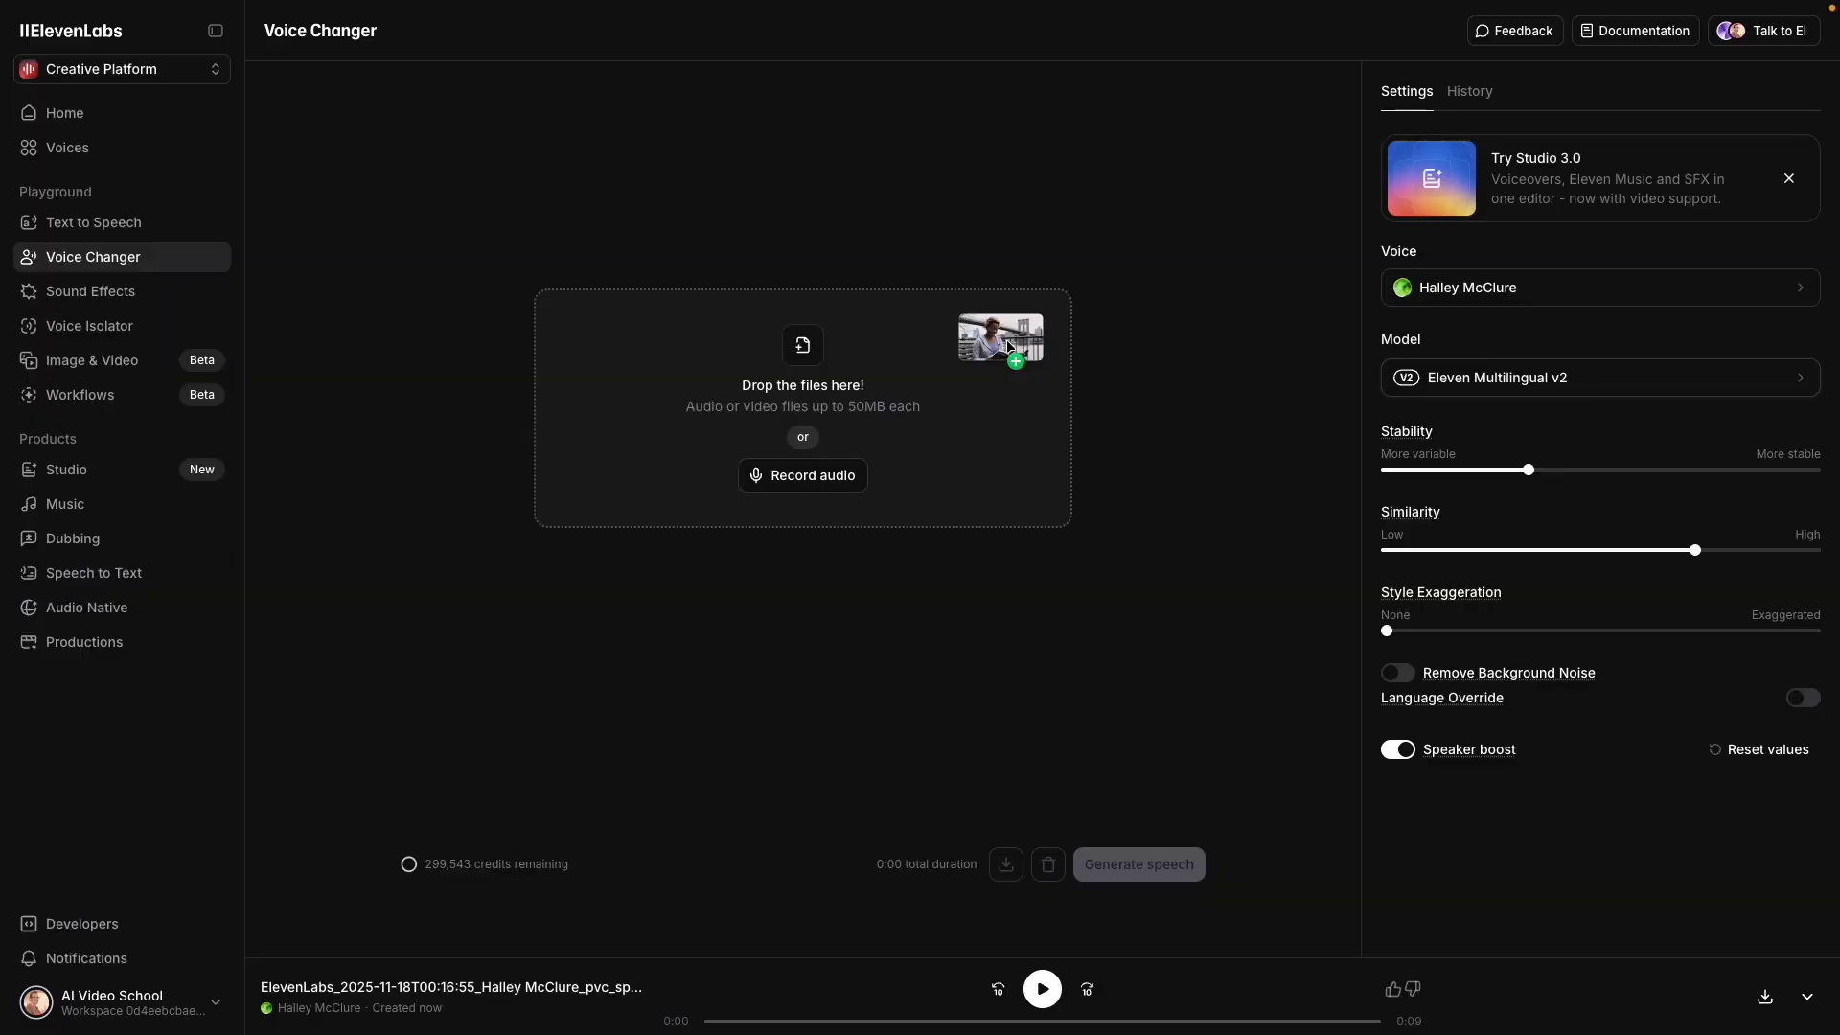
pyautogui.moveTo(1006, 345); pyautogui.dragTo(920, 365)
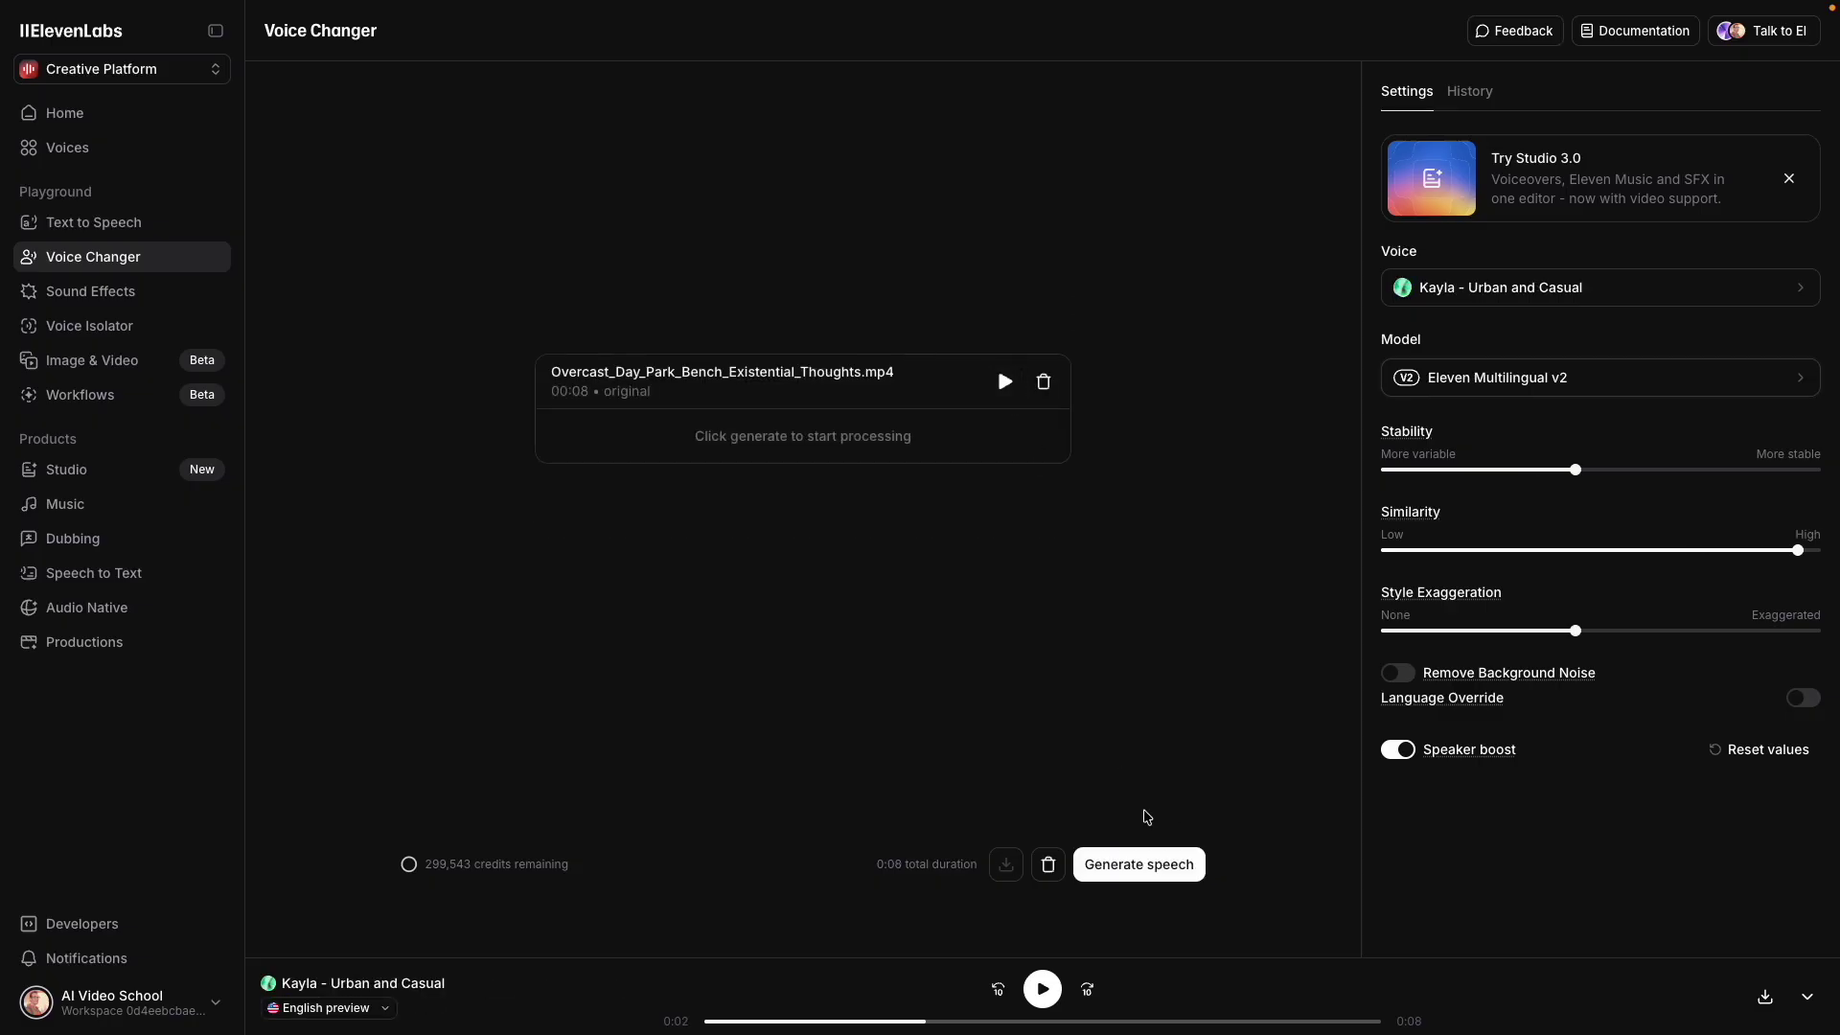
pyautogui.click(1140, 864)
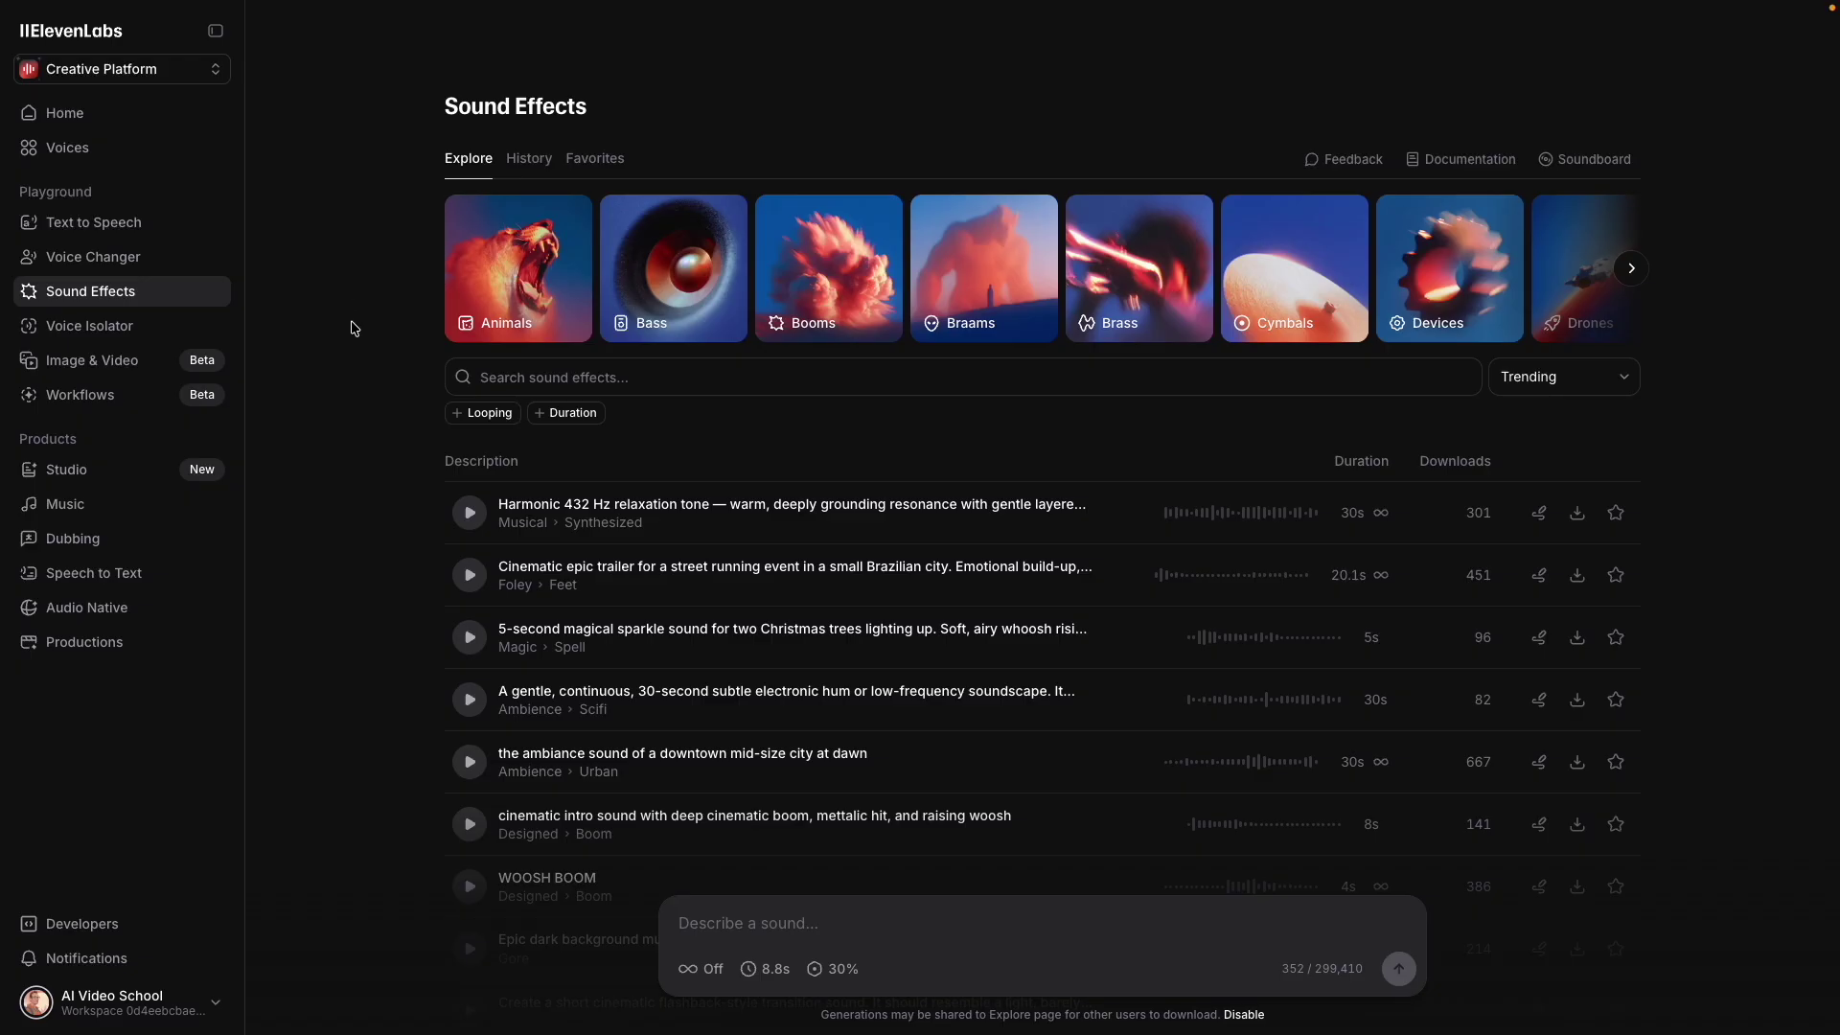
# Browse the sound effect categories, open Foley and preview one of its listed effects.
pyautogui.click(994, 279)
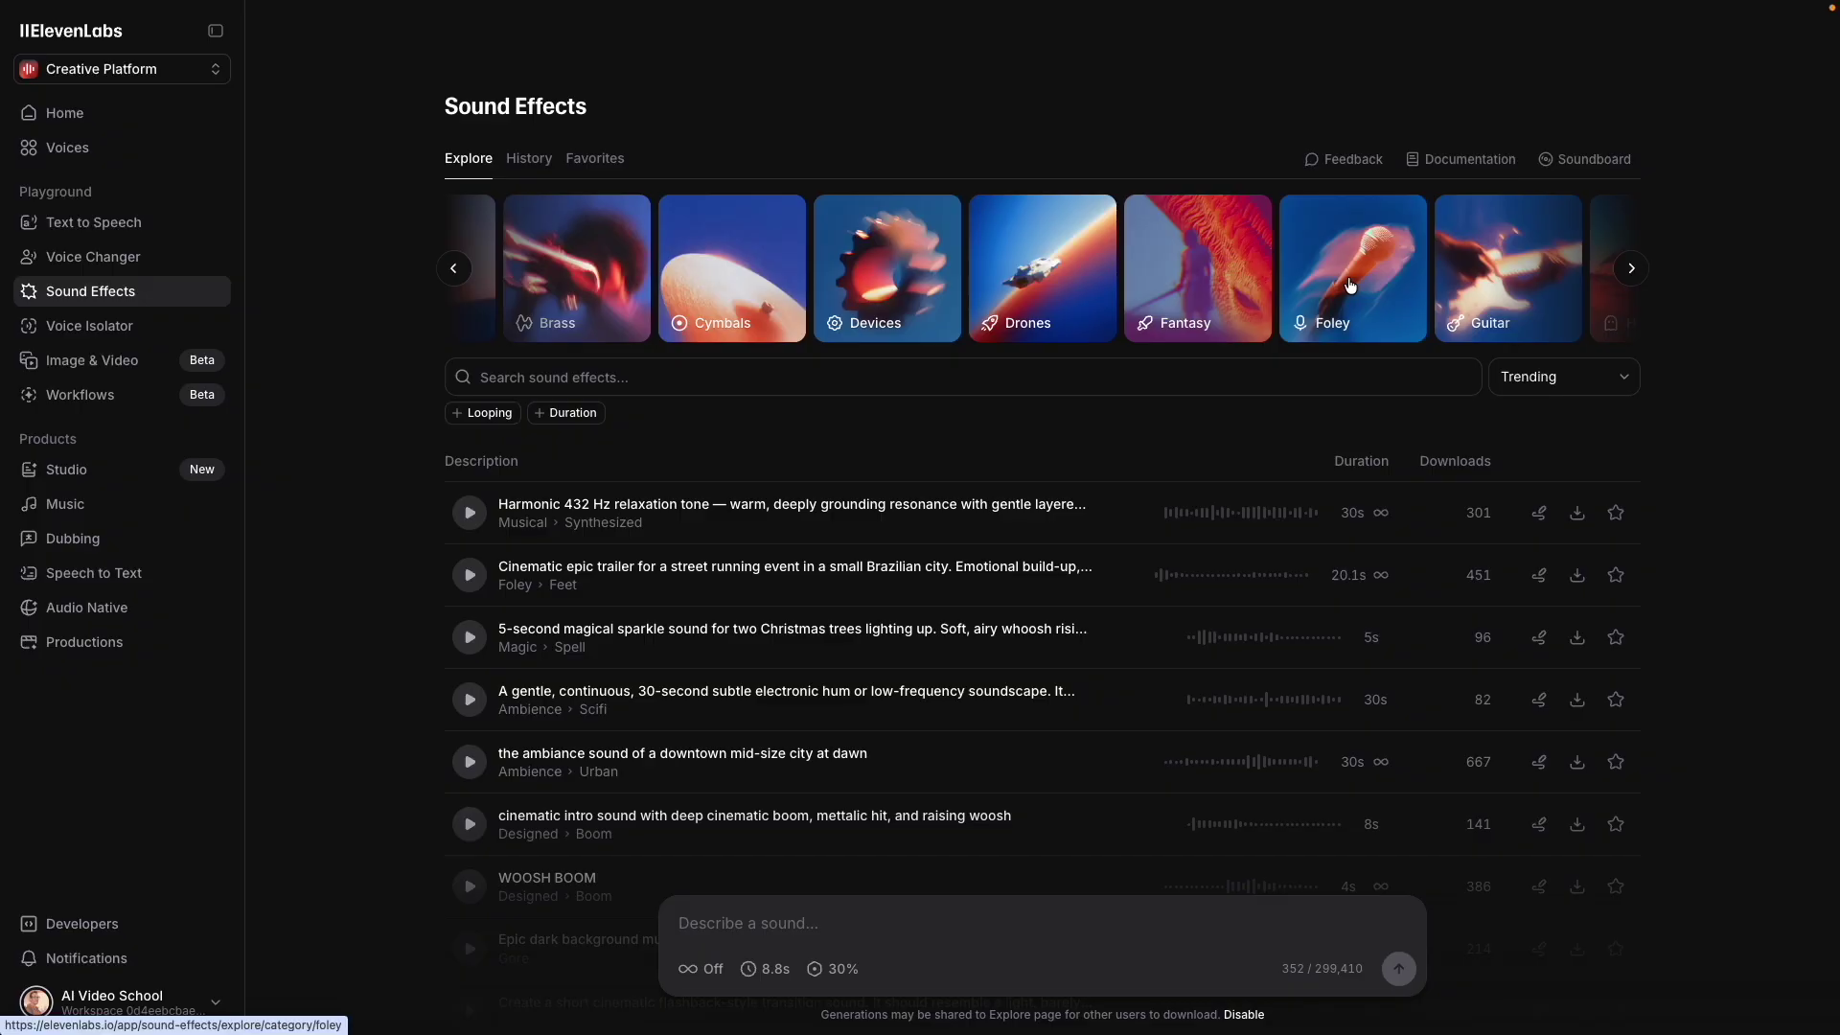
pyautogui.click(1351, 286)
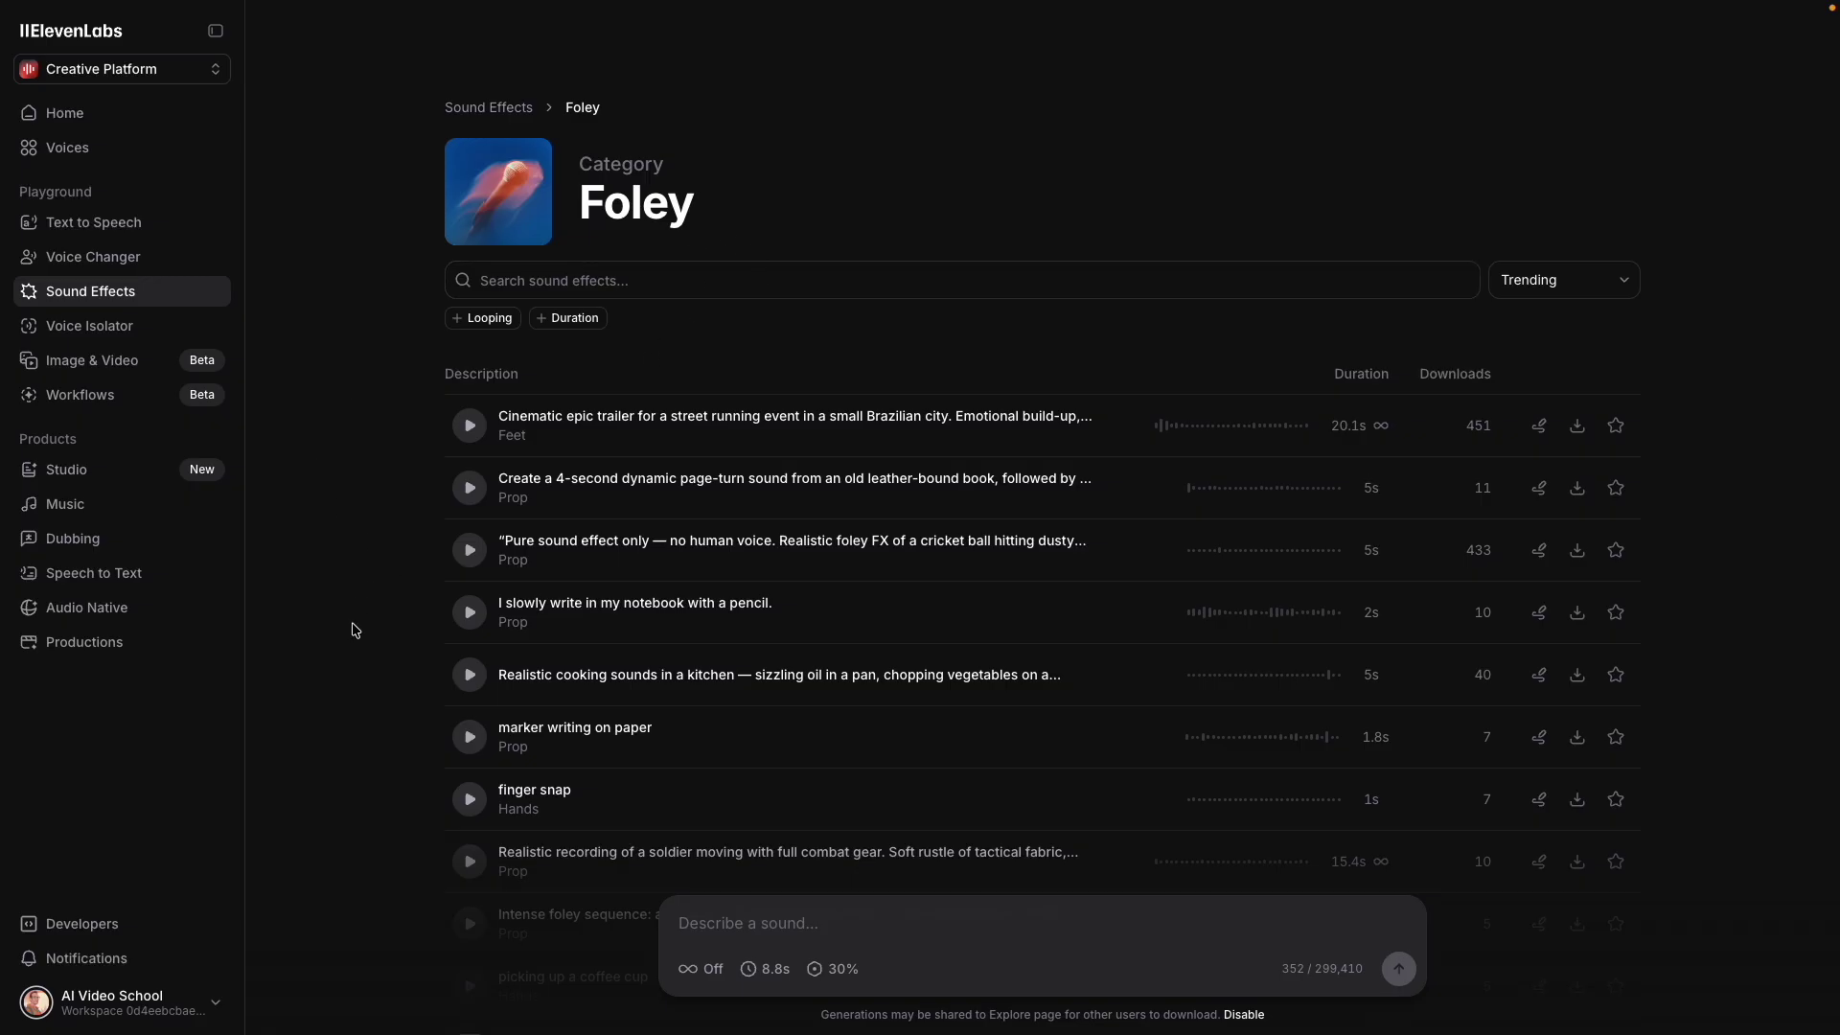
pyautogui.scroll(-6, 470, 572)
pyautogui.click(469, 573)
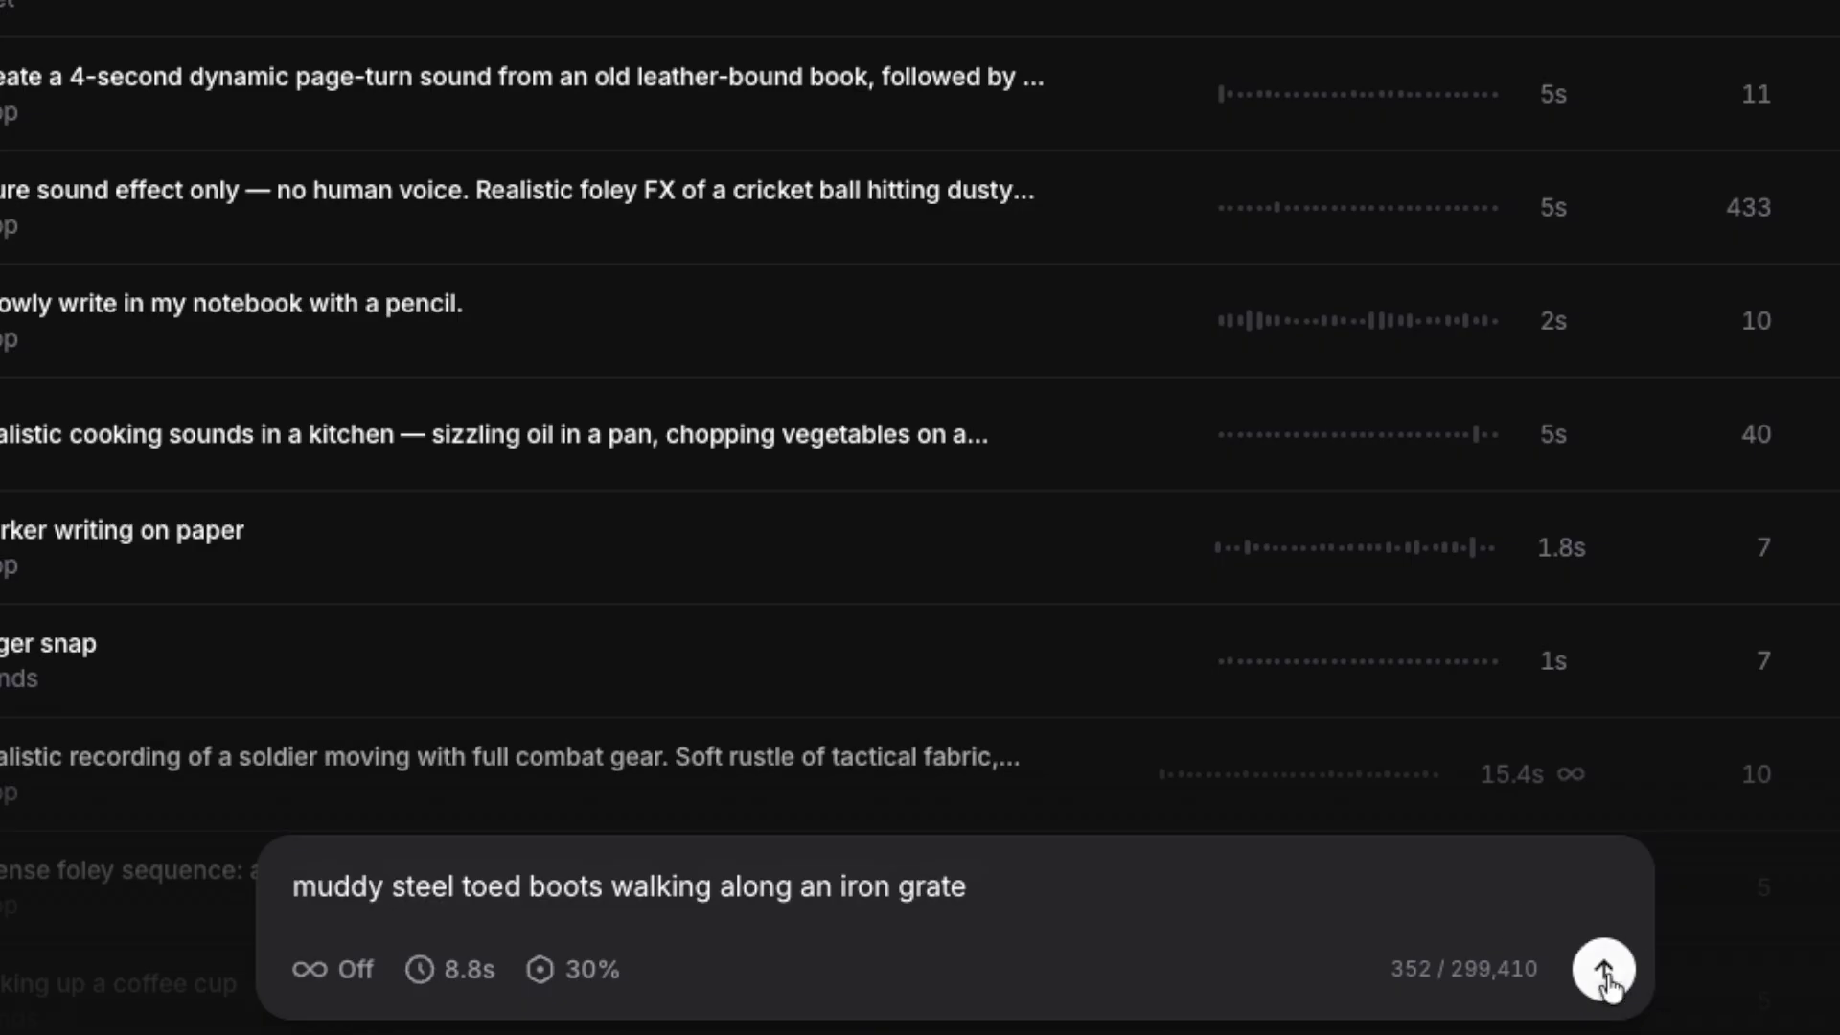
# Generate a sound effect from the prompt "muddy steel toed boots walking along an iron grate" and preview the first variation.
pyautogui.click(1603, 969)
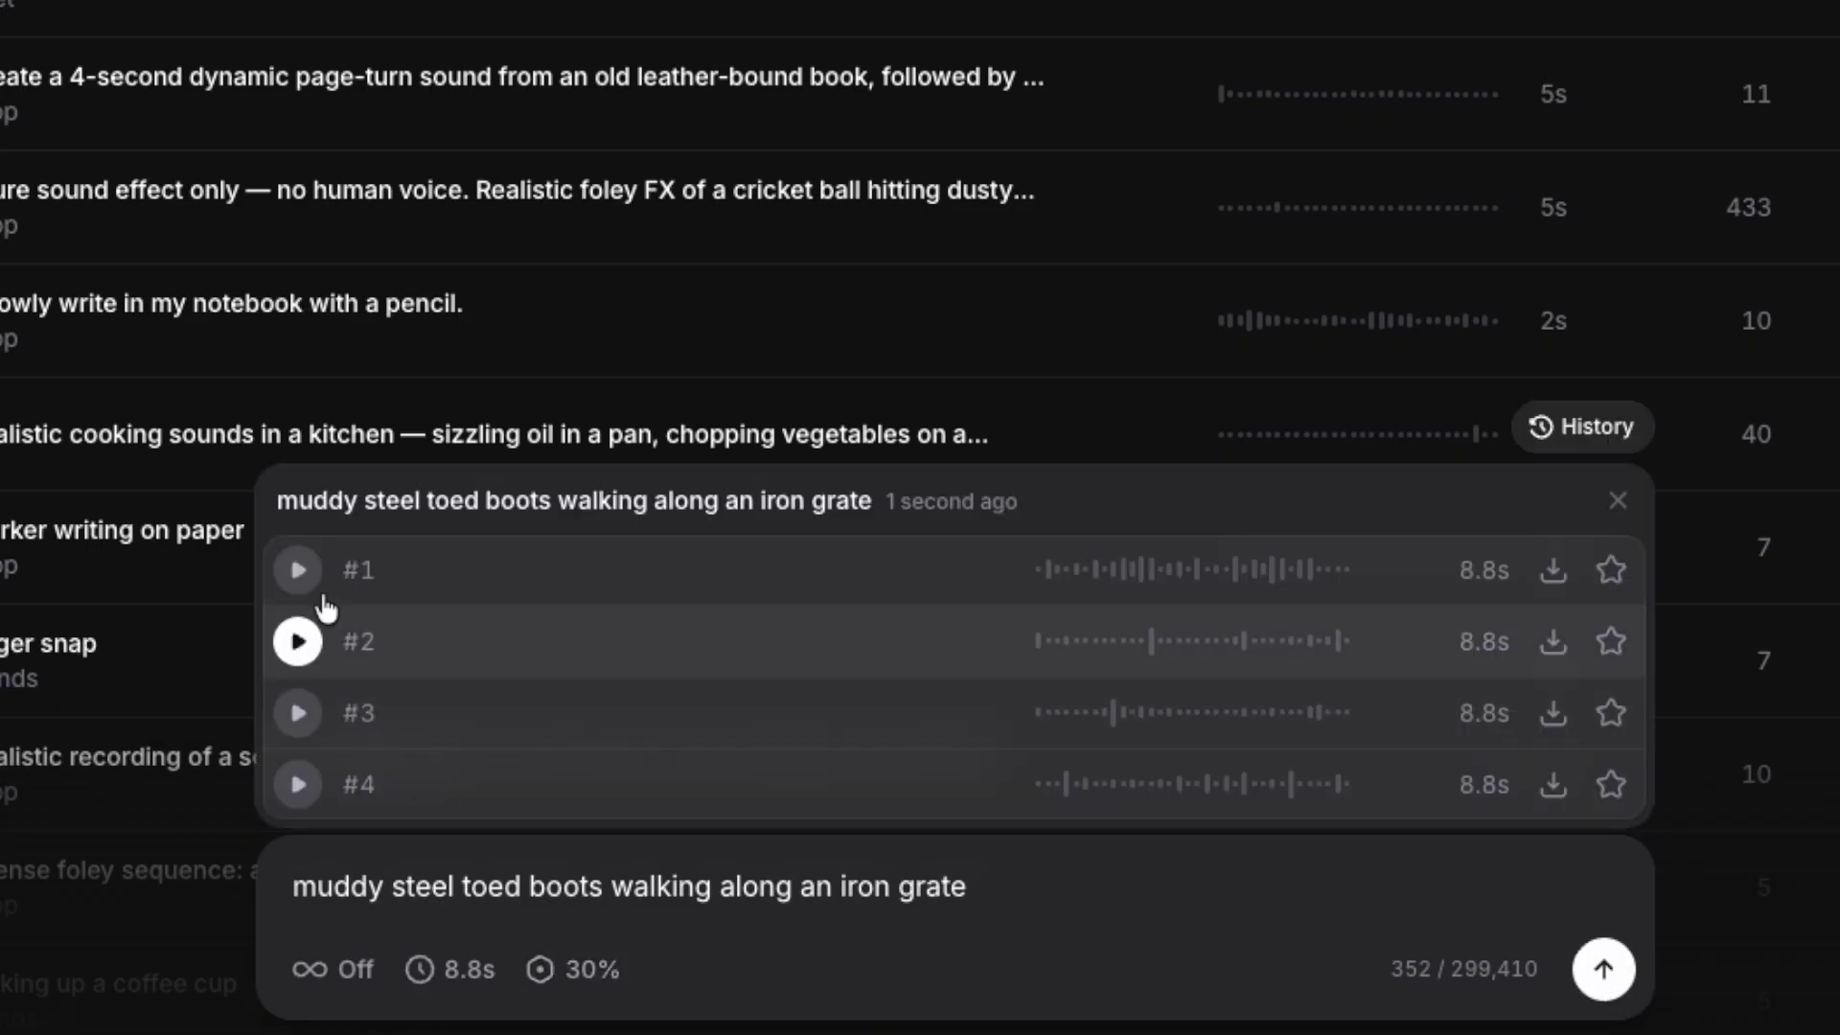
pyautogui.click(297, 570)
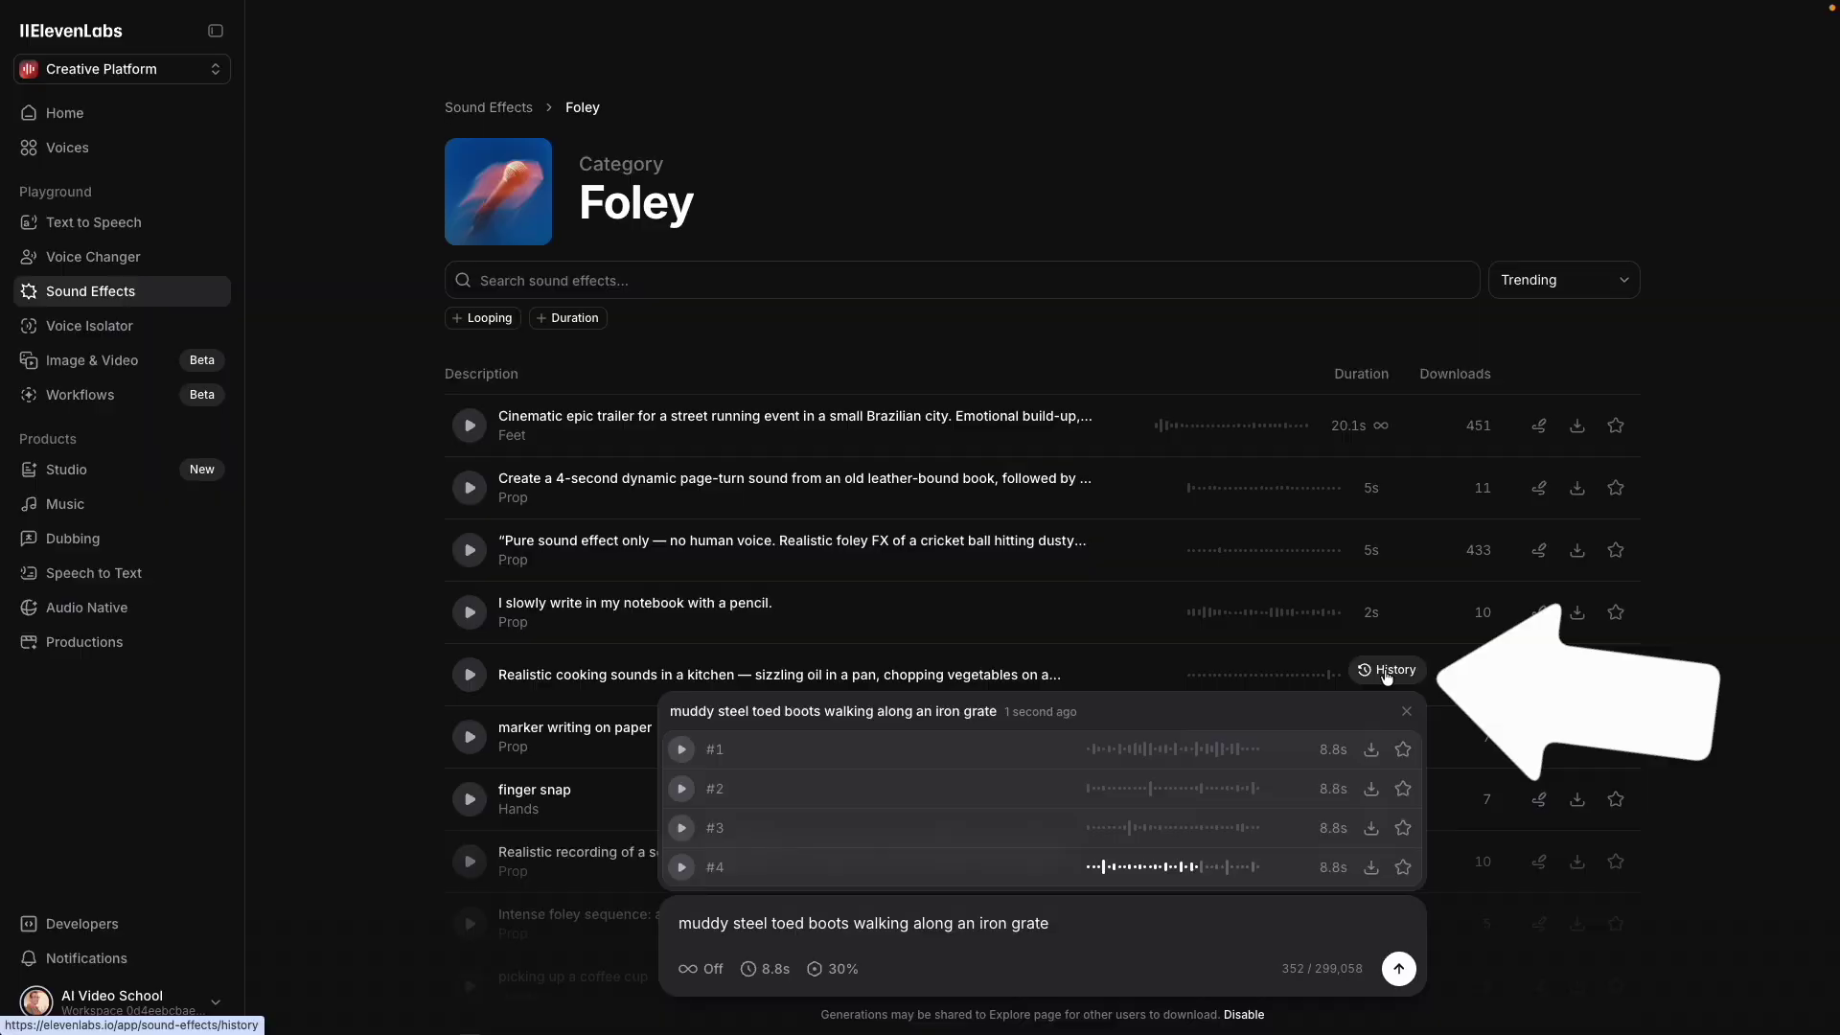
# Open the sound effects history and look through the earlier generations.
pyautogui.click(1387, 676)
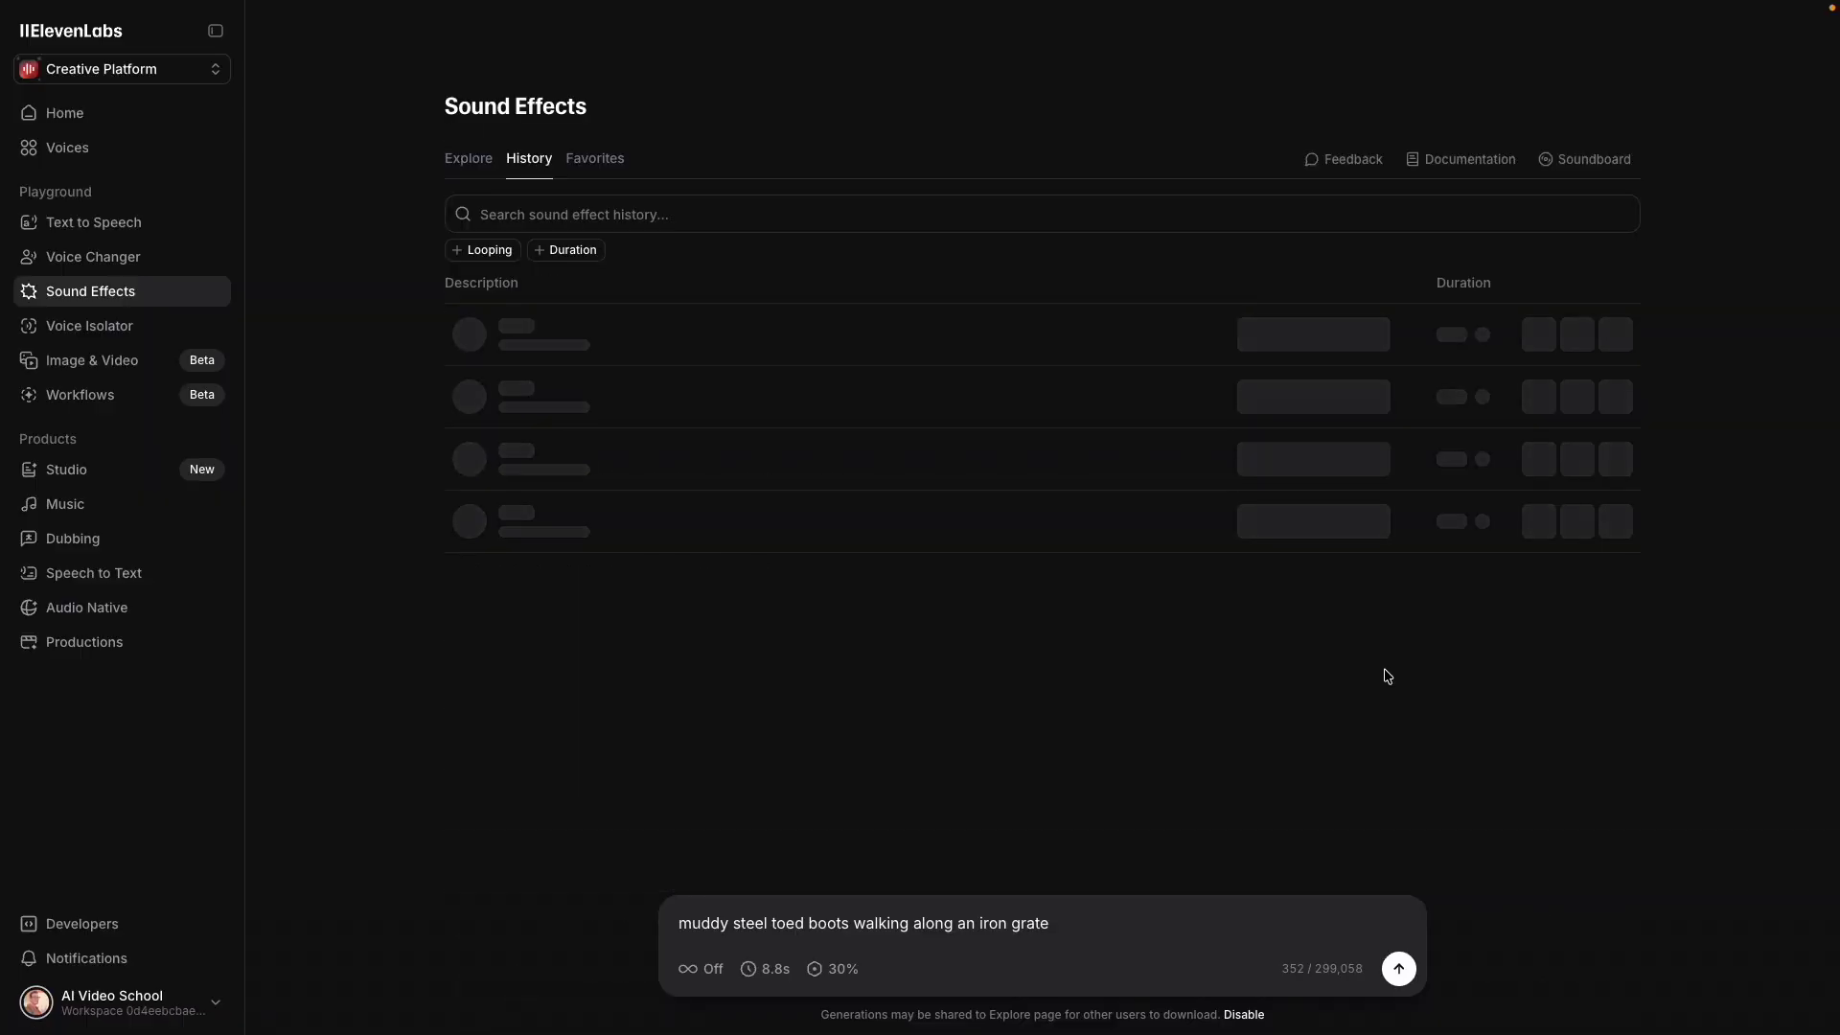
pyautogui.scroll(-2, 990, 410)
pyautogui.scroll(-3, 988, 410)
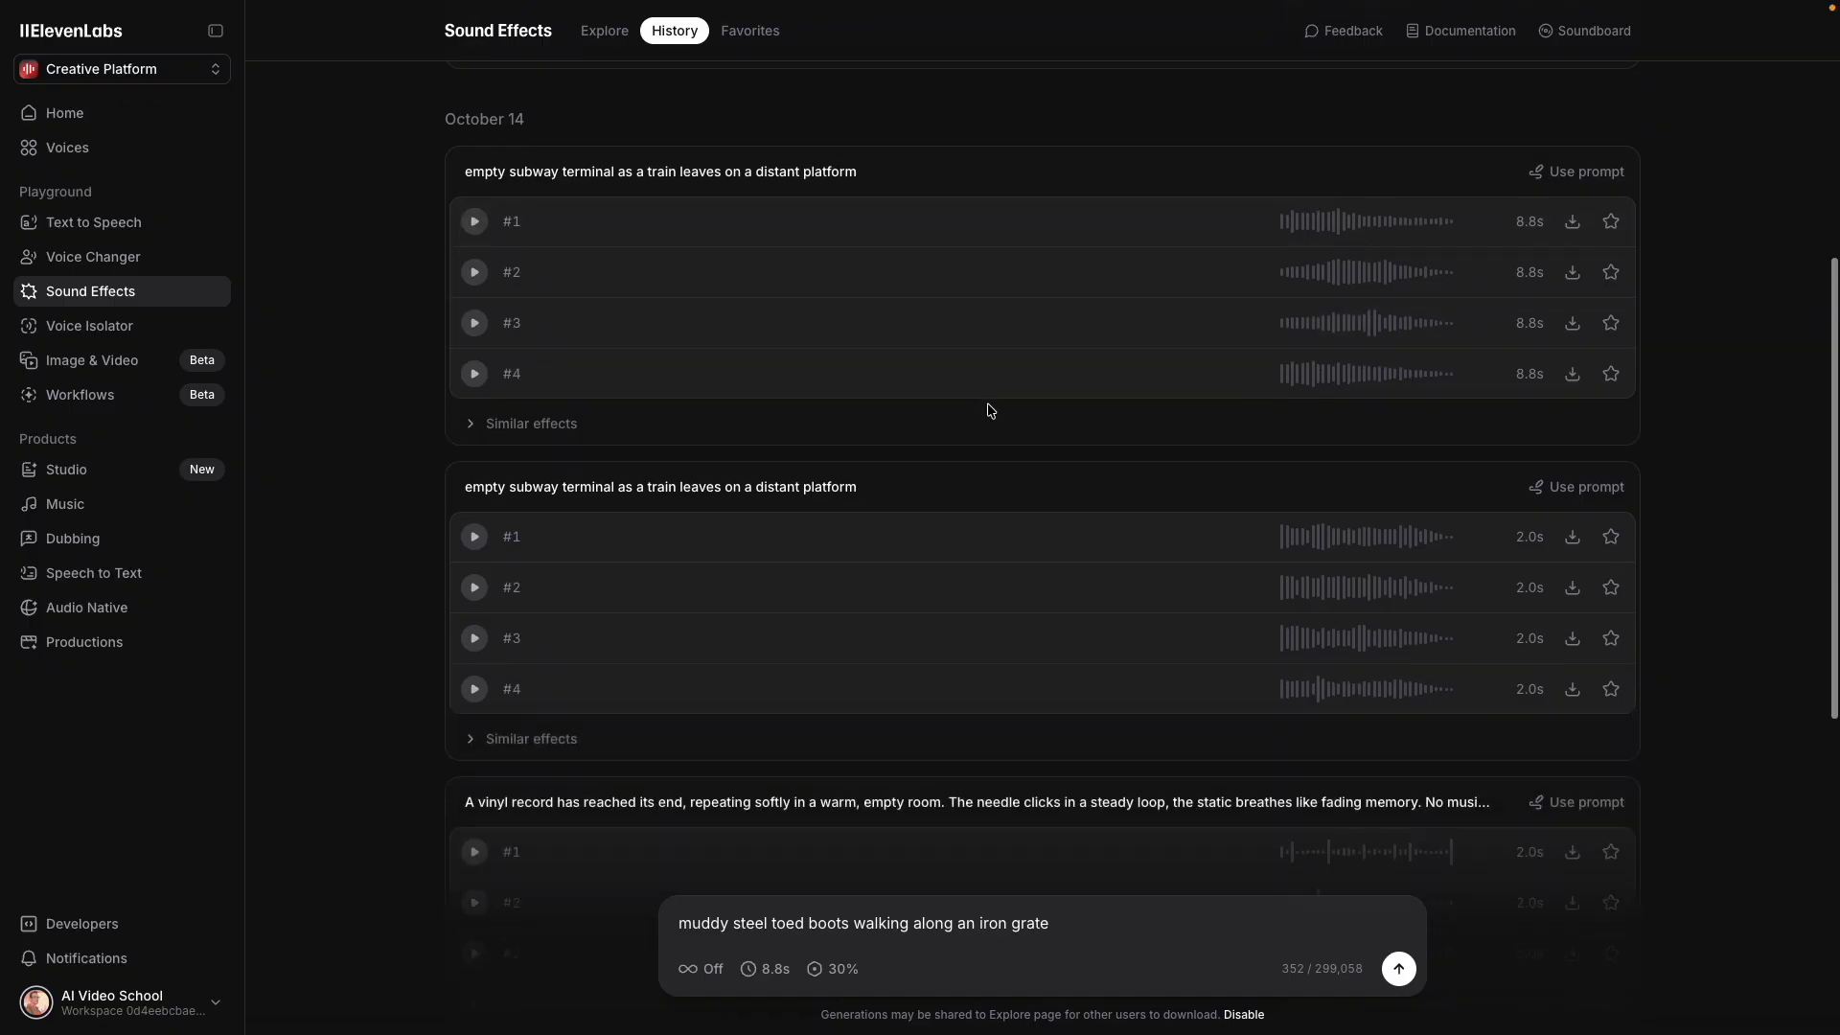
pyautogui.scroll(3, 987, 409)
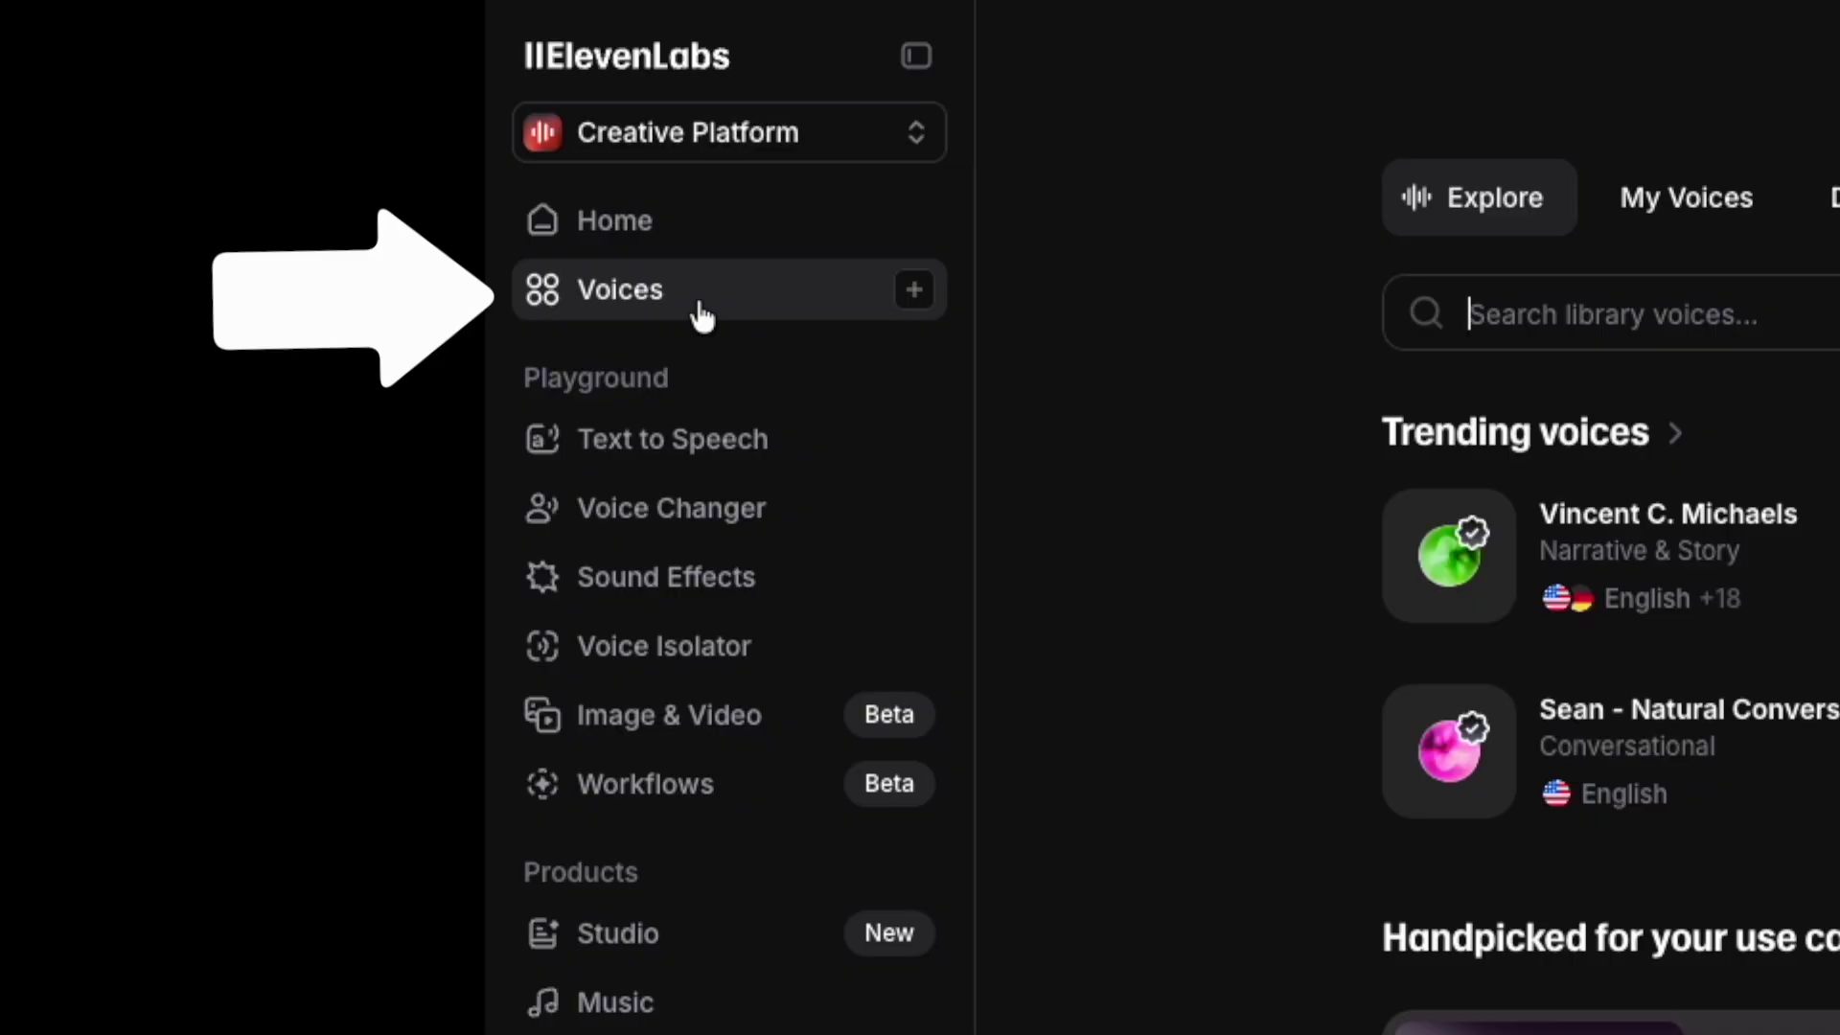
# Search the voice library for "deep husky" and preview the "Wise, Deliberate, Captivating" narration voice.
pyautogui.scroll(-1, 1105, 234)
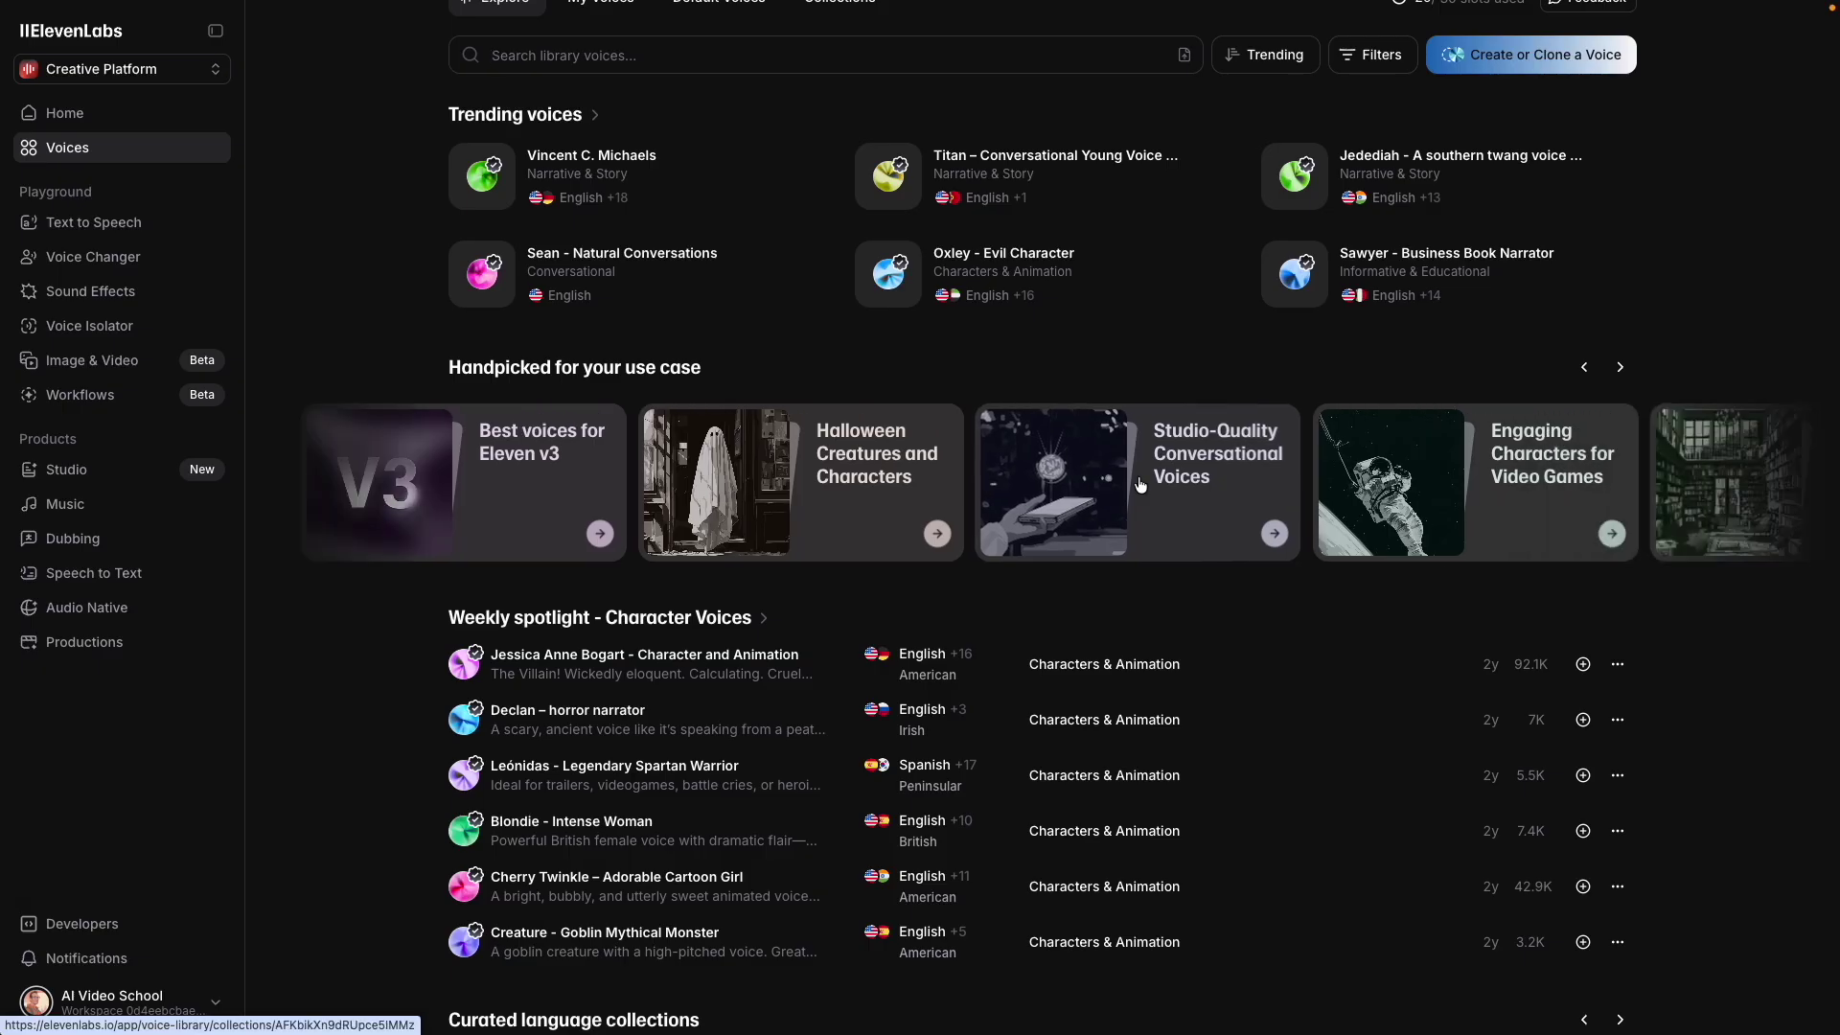
pyautogui.hscroll(5, 1140, 486)
pyautogui.click(573, 58)
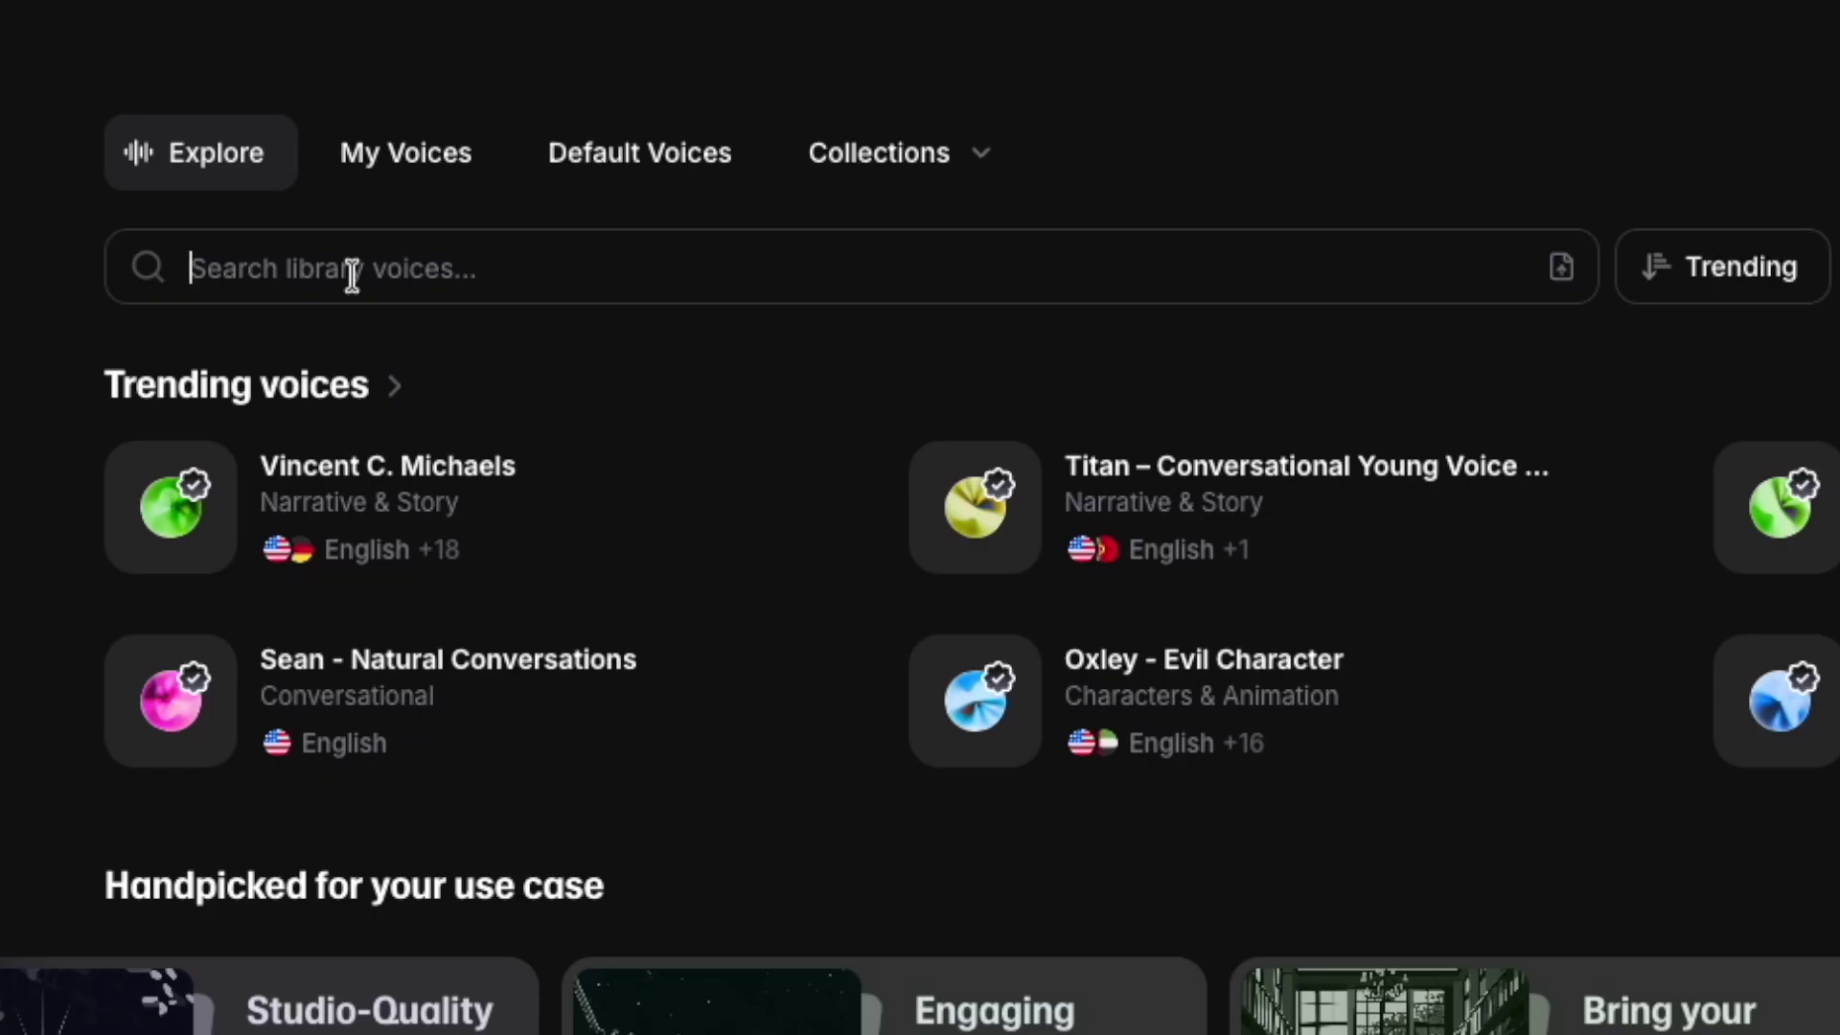
pyautogui.write('deep and husky')
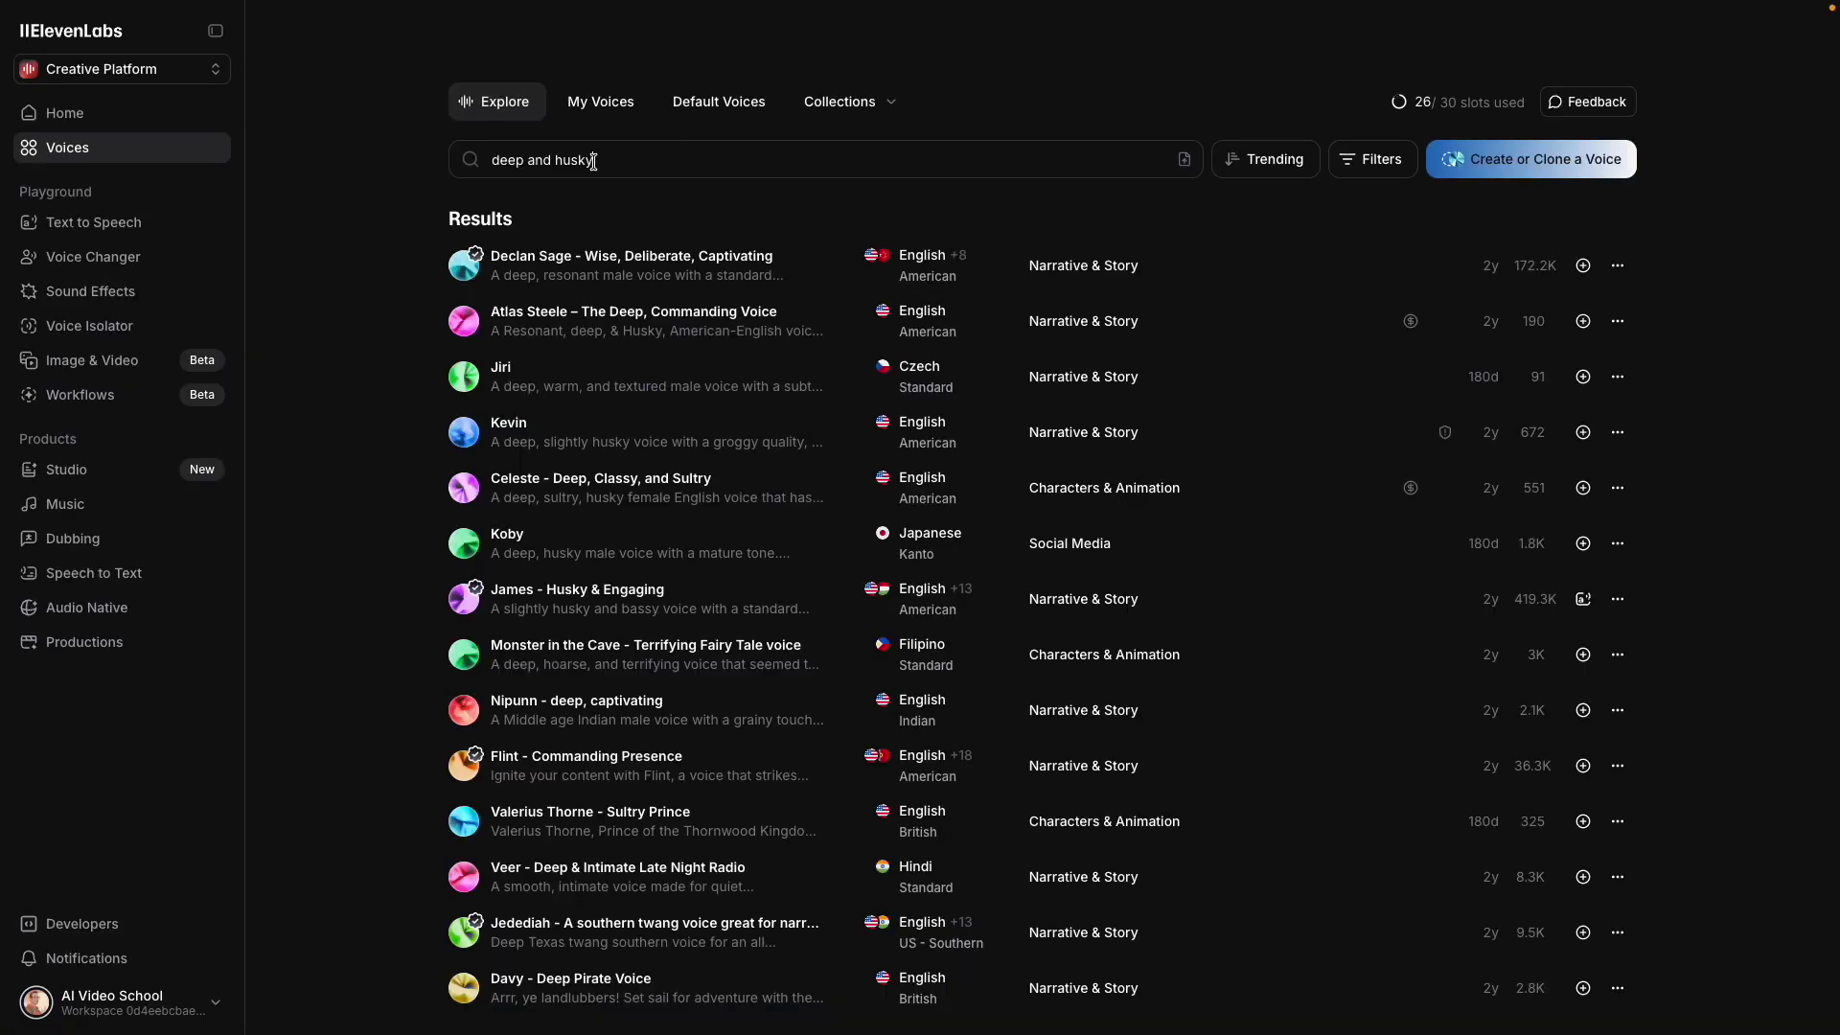
pyautogui.doubleClick(285, 267)
pyautogui.press('BackSpace')
pyautogui.press('BackSpace')
pyautogui.click(469, 434)
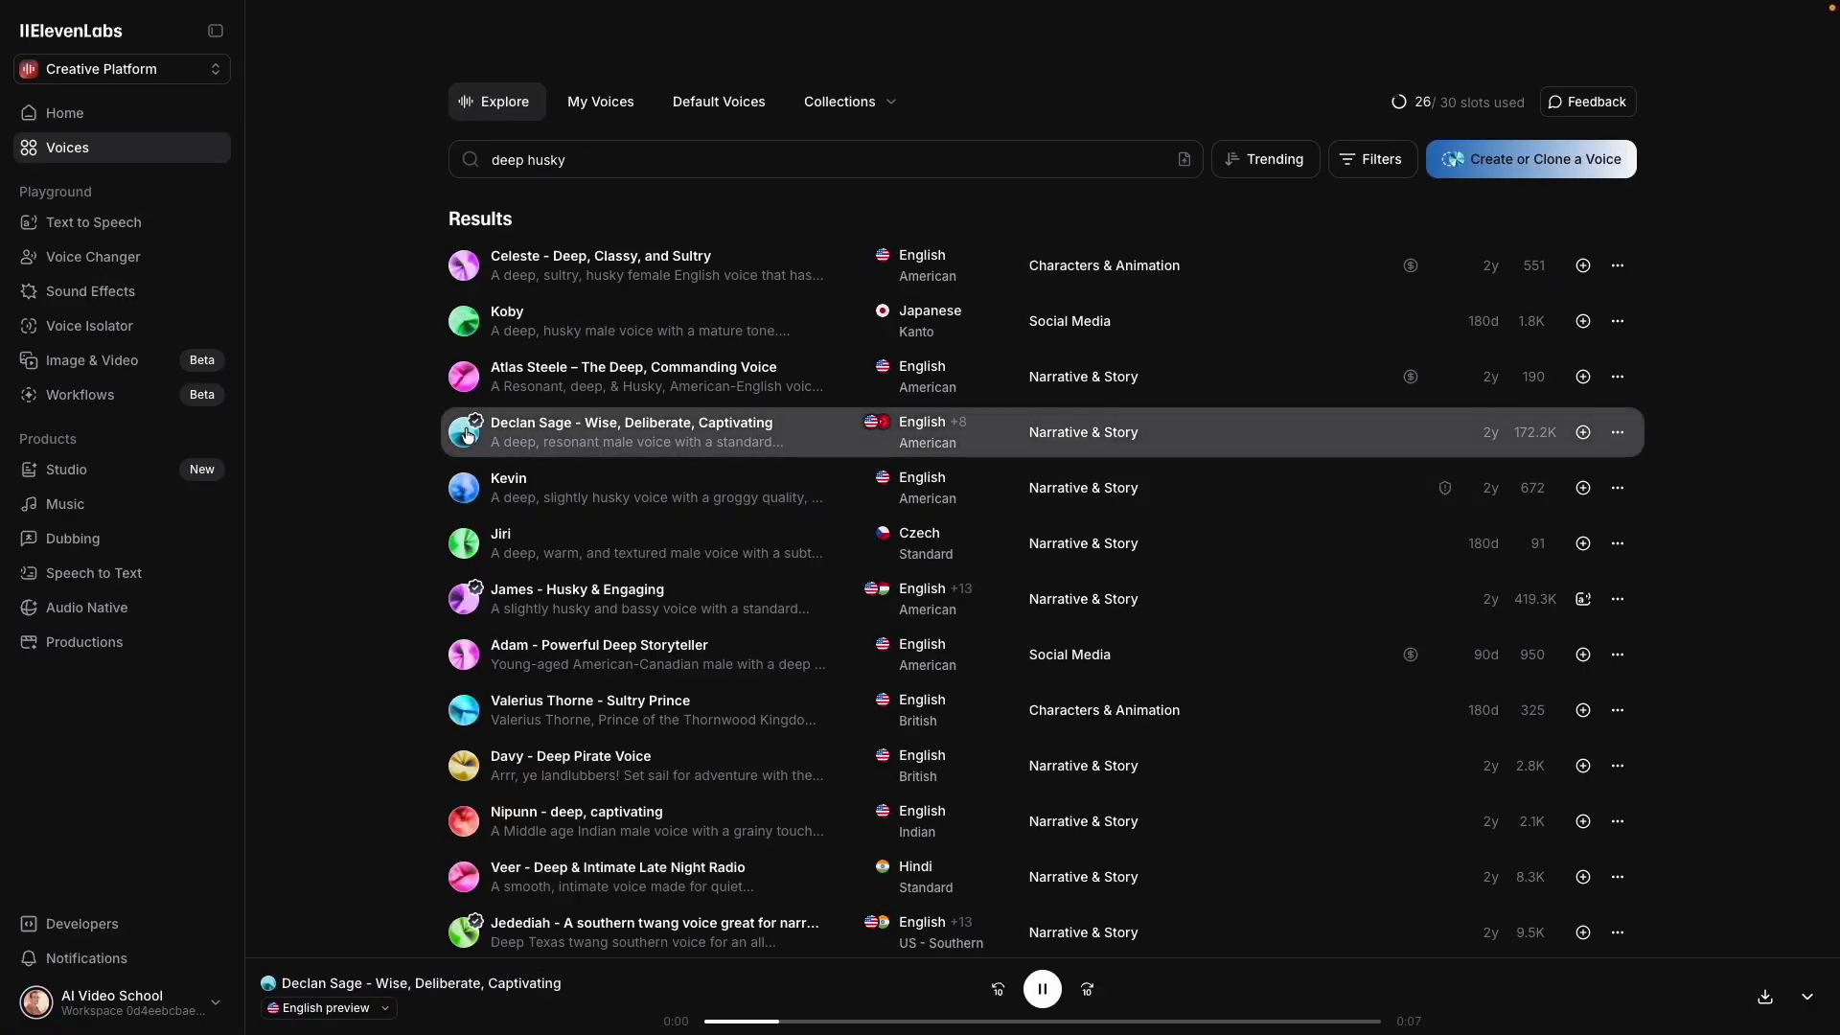
# Pause the voice preview and clear the voice library search.
pyautogui.press('space')
pyautogui.tripleClick(686, 159)
pyautogui.press('BackSpace')
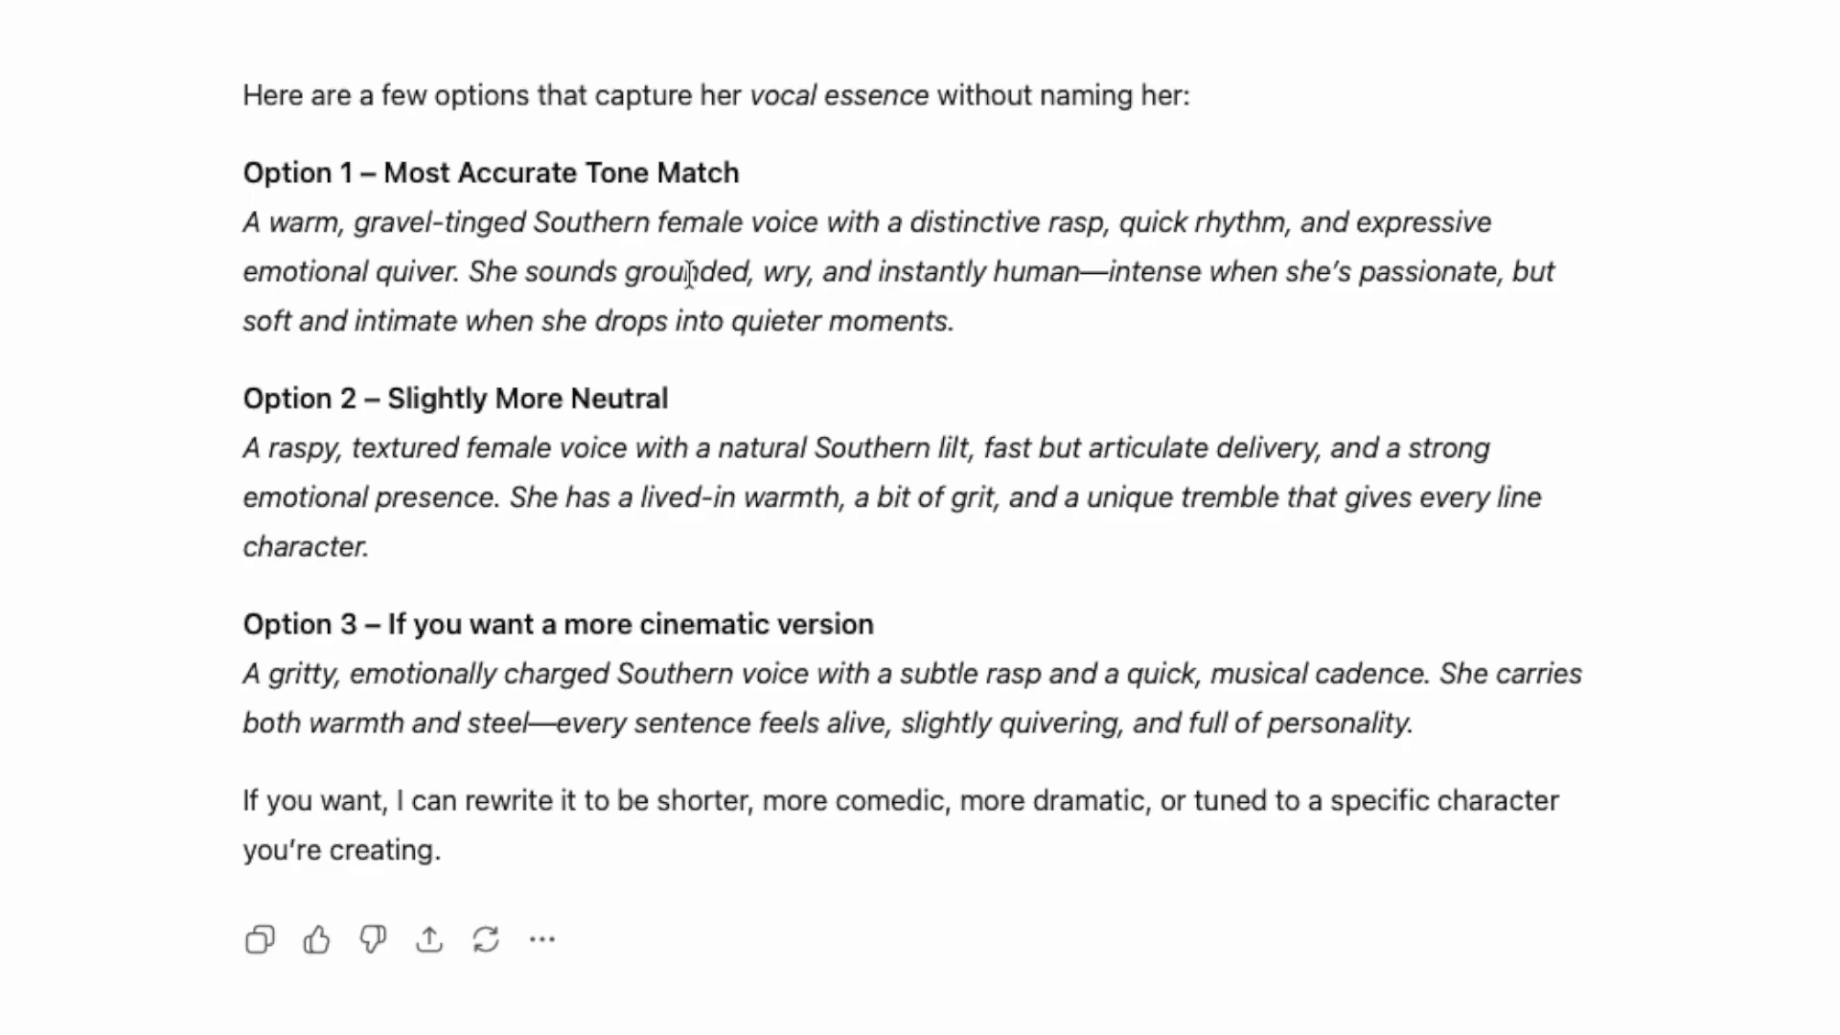
# Switch to the AI chat and select the voice description under "Option 1 – Most Accurate Tone Match".
pyautogui.moveTo(243, 223); pyautogui.dragTo(974, 336)
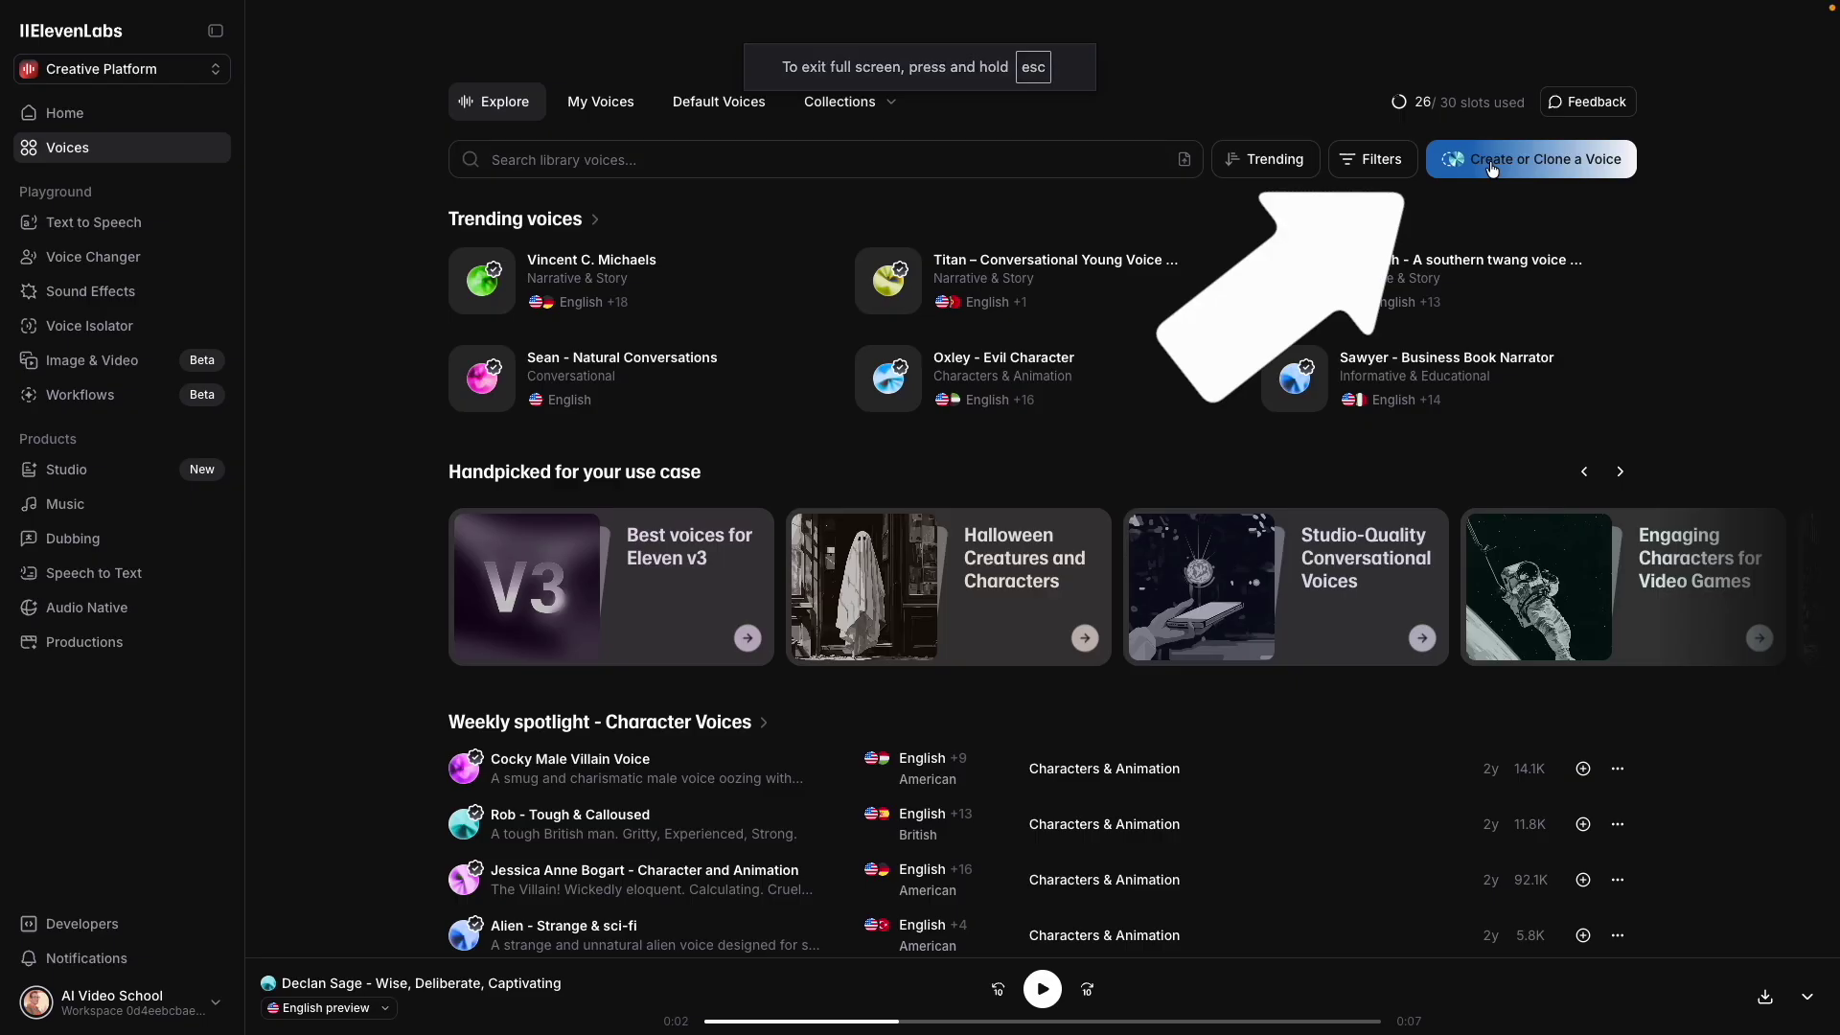
# Create a new voice with Voice Design from the copied description of a warm, gravel-tinged Southern female voice, and generate the voice options.
pyautogui.click(1492, 163)
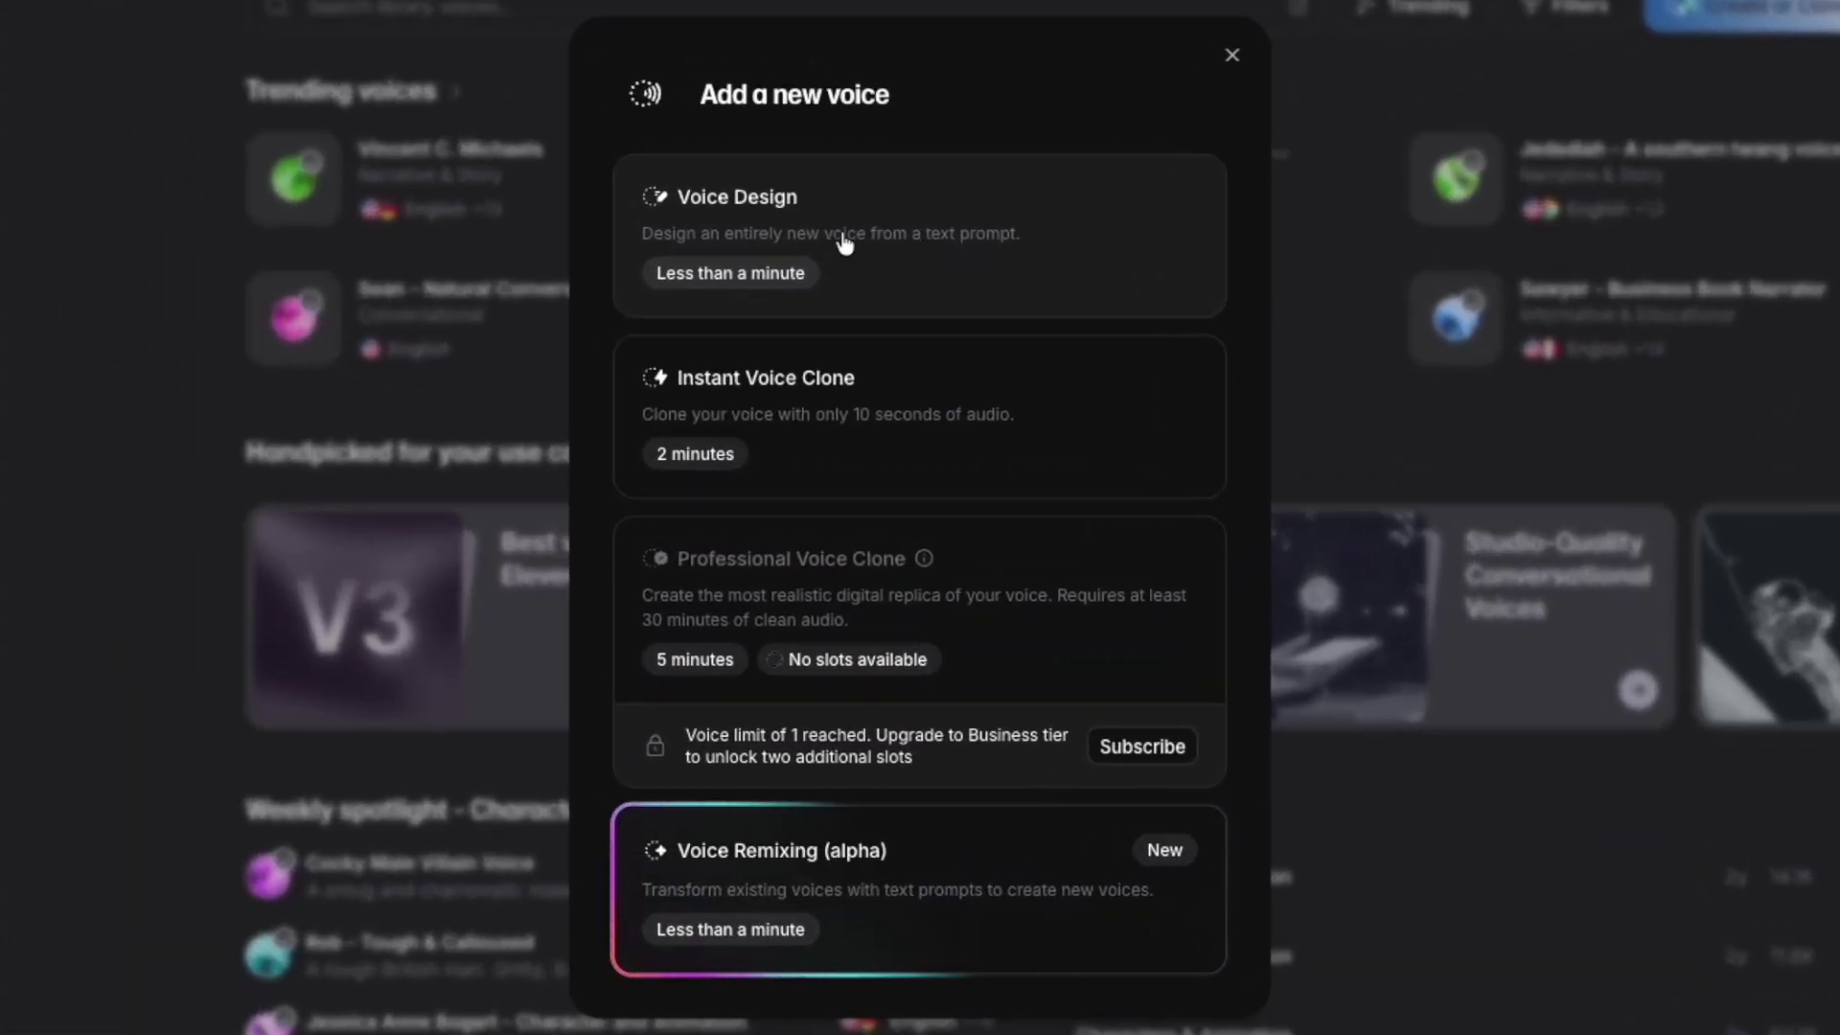
pyautogui.click(844, 244)
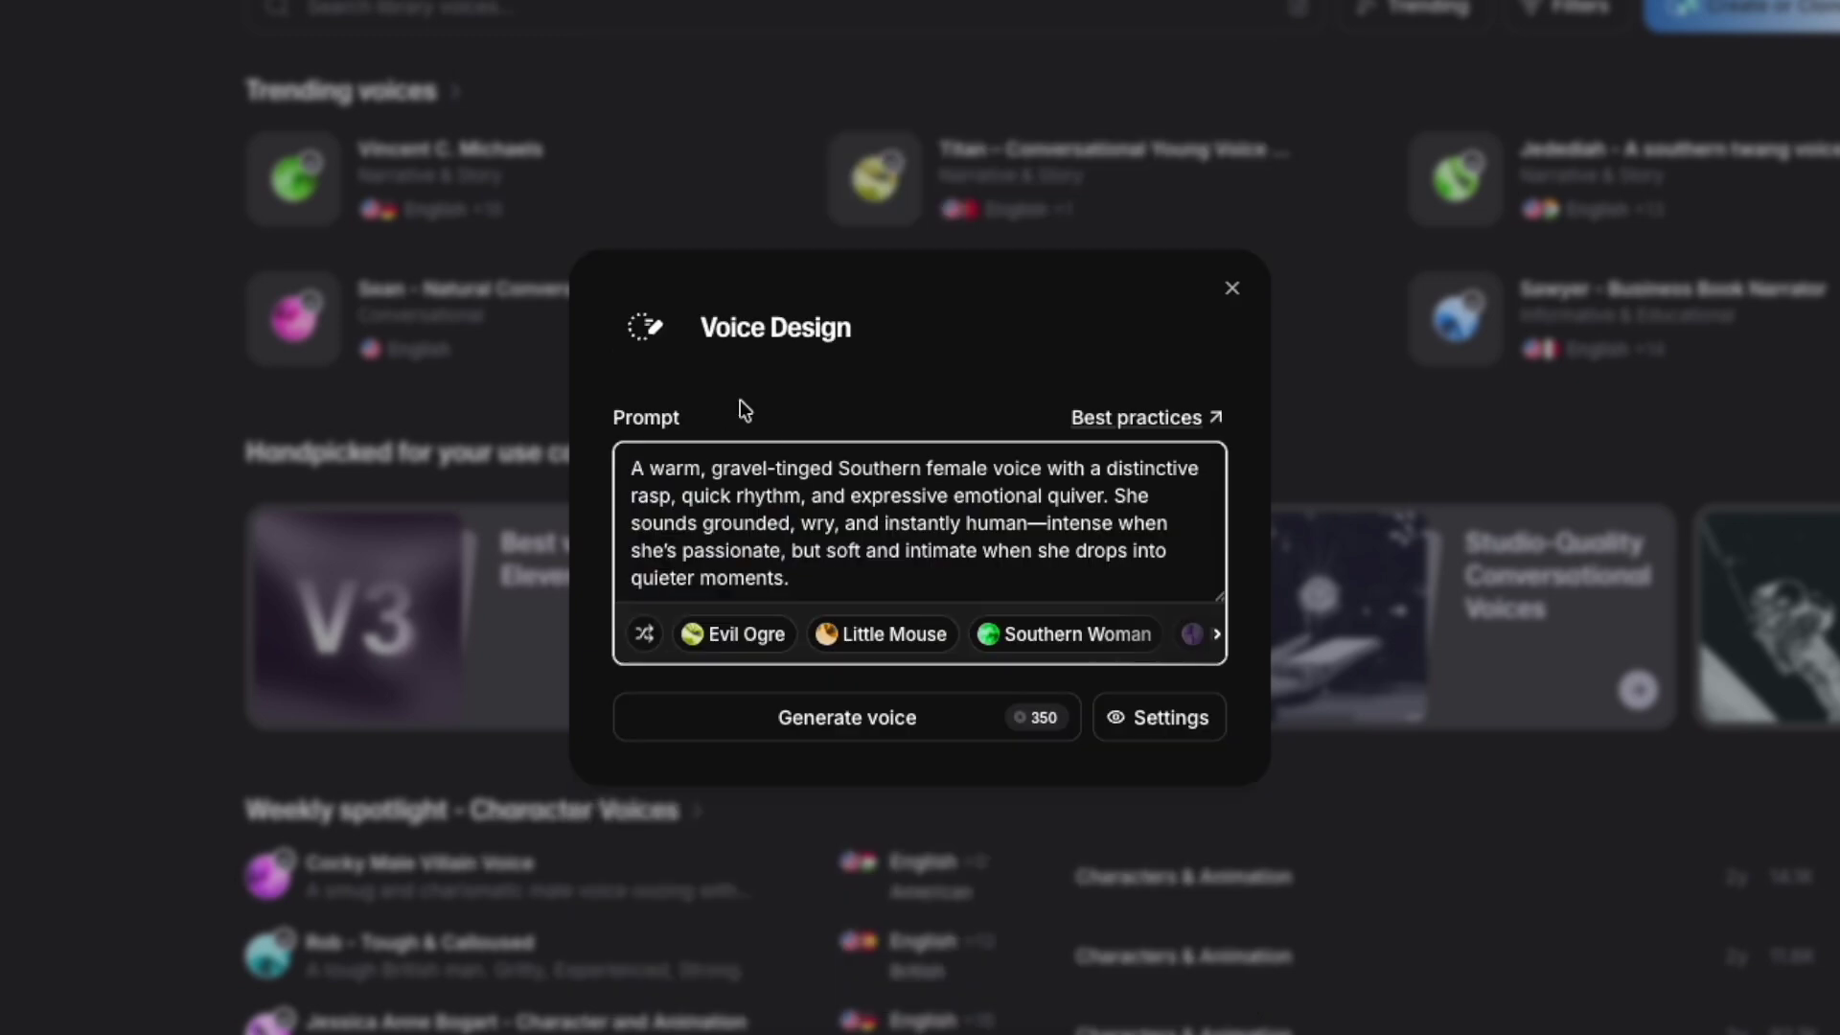
pyautogui.click(910, 717)
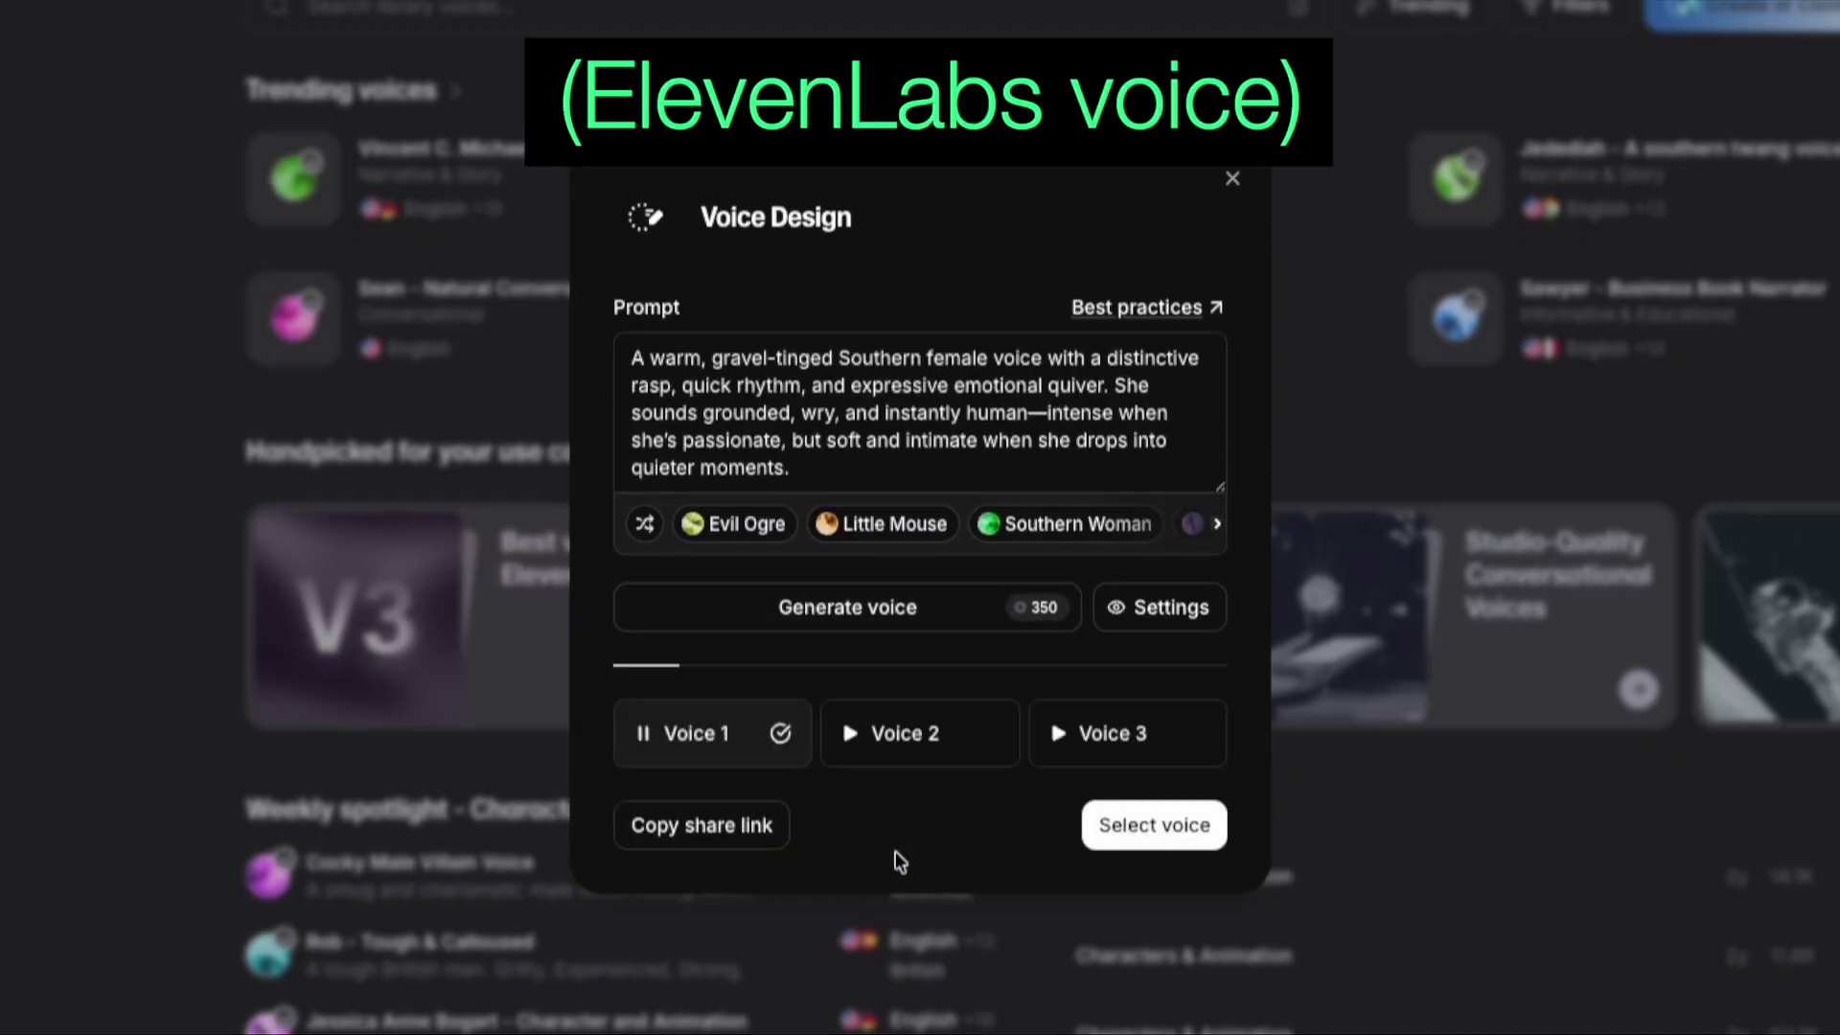
# Preview the generated options Voice 1, Voice 2 and Voice 3, pausing each one after listening.
pyautogui.click(669, 744)
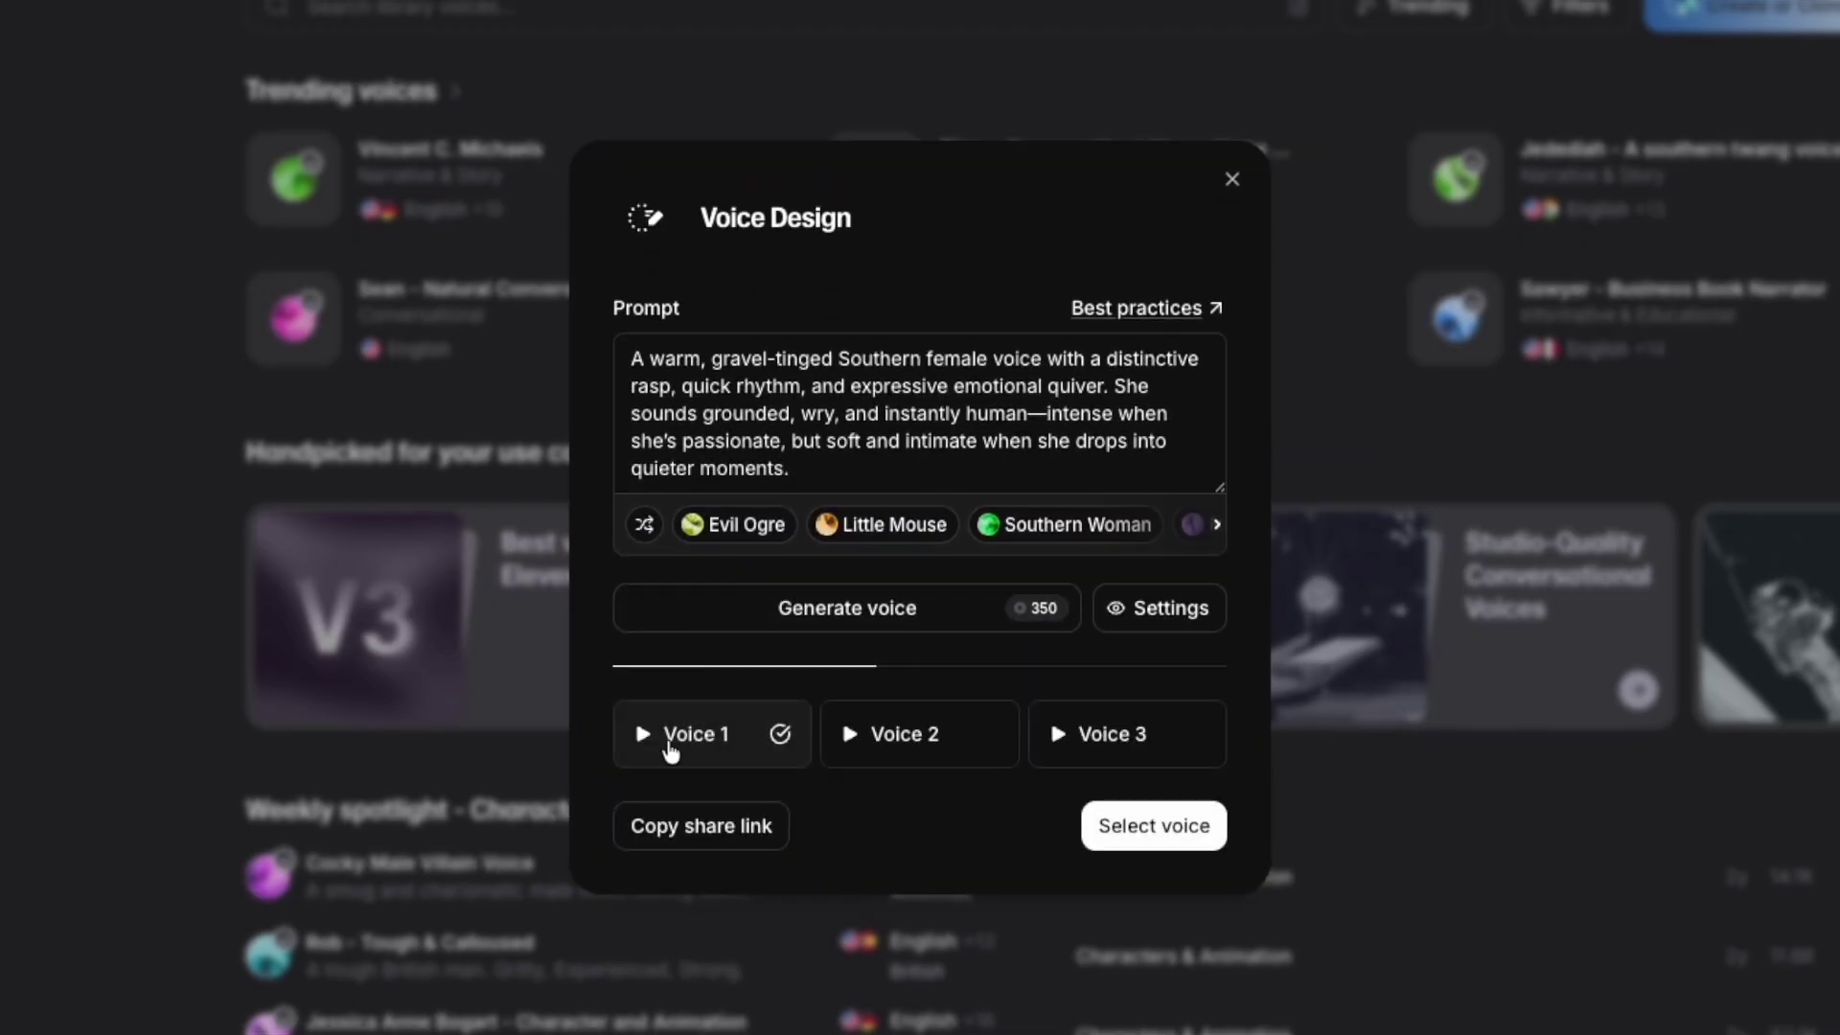
pyautogui.click(941, 761)
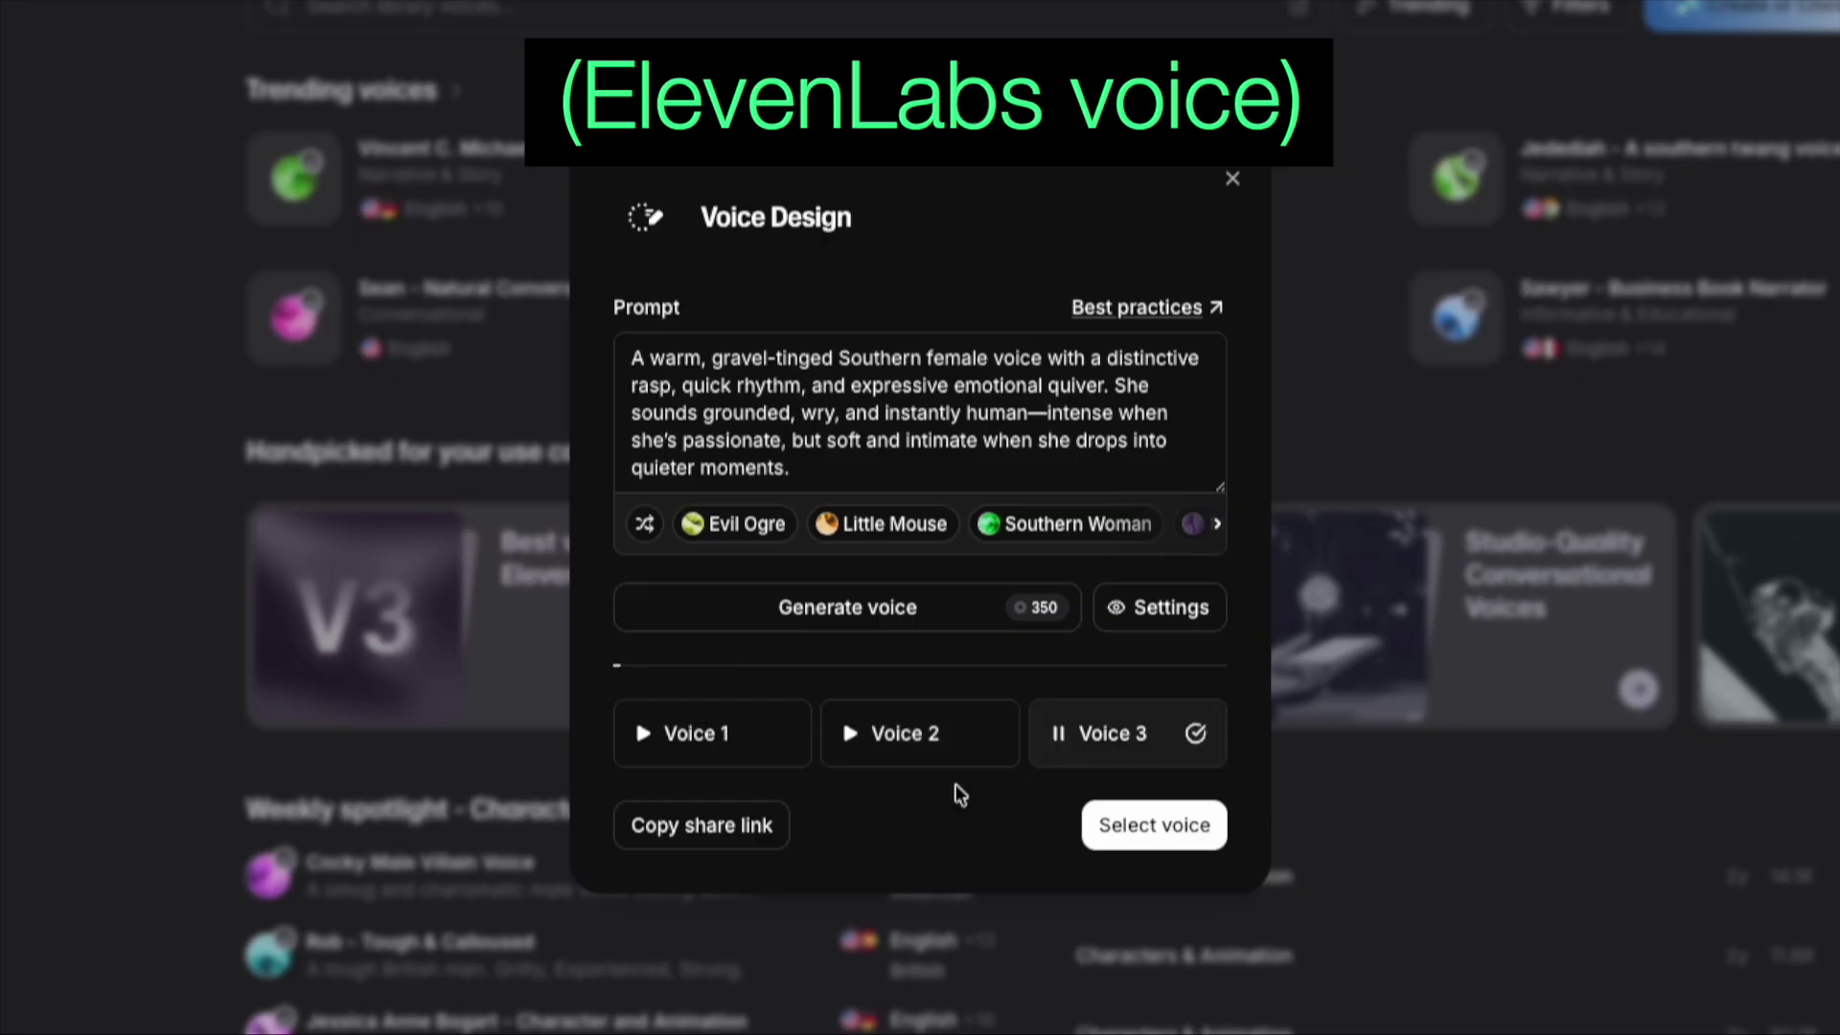
pyautogui.click(1058, 738)
# Choose Voice 2, name it "Mandy", set its language label to English, and save the voice.
pyautogui.click(911, 755)
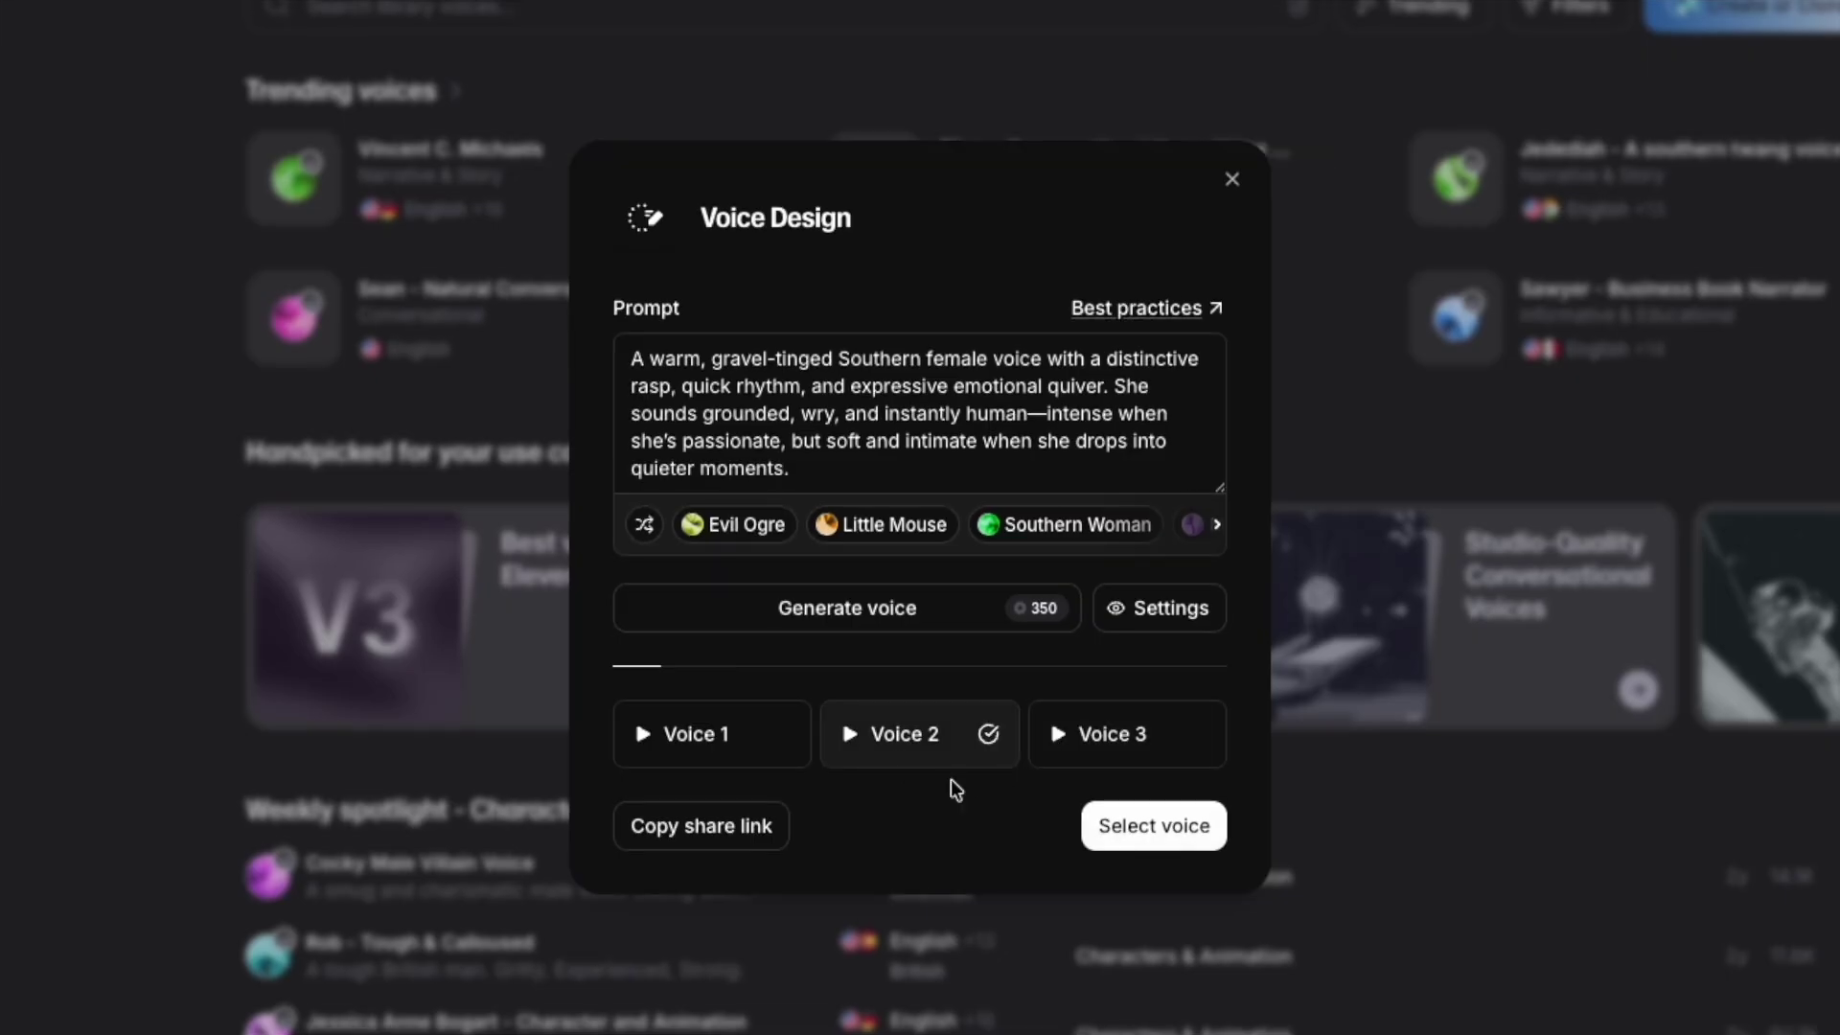
pyautogui.click(1136, 834)
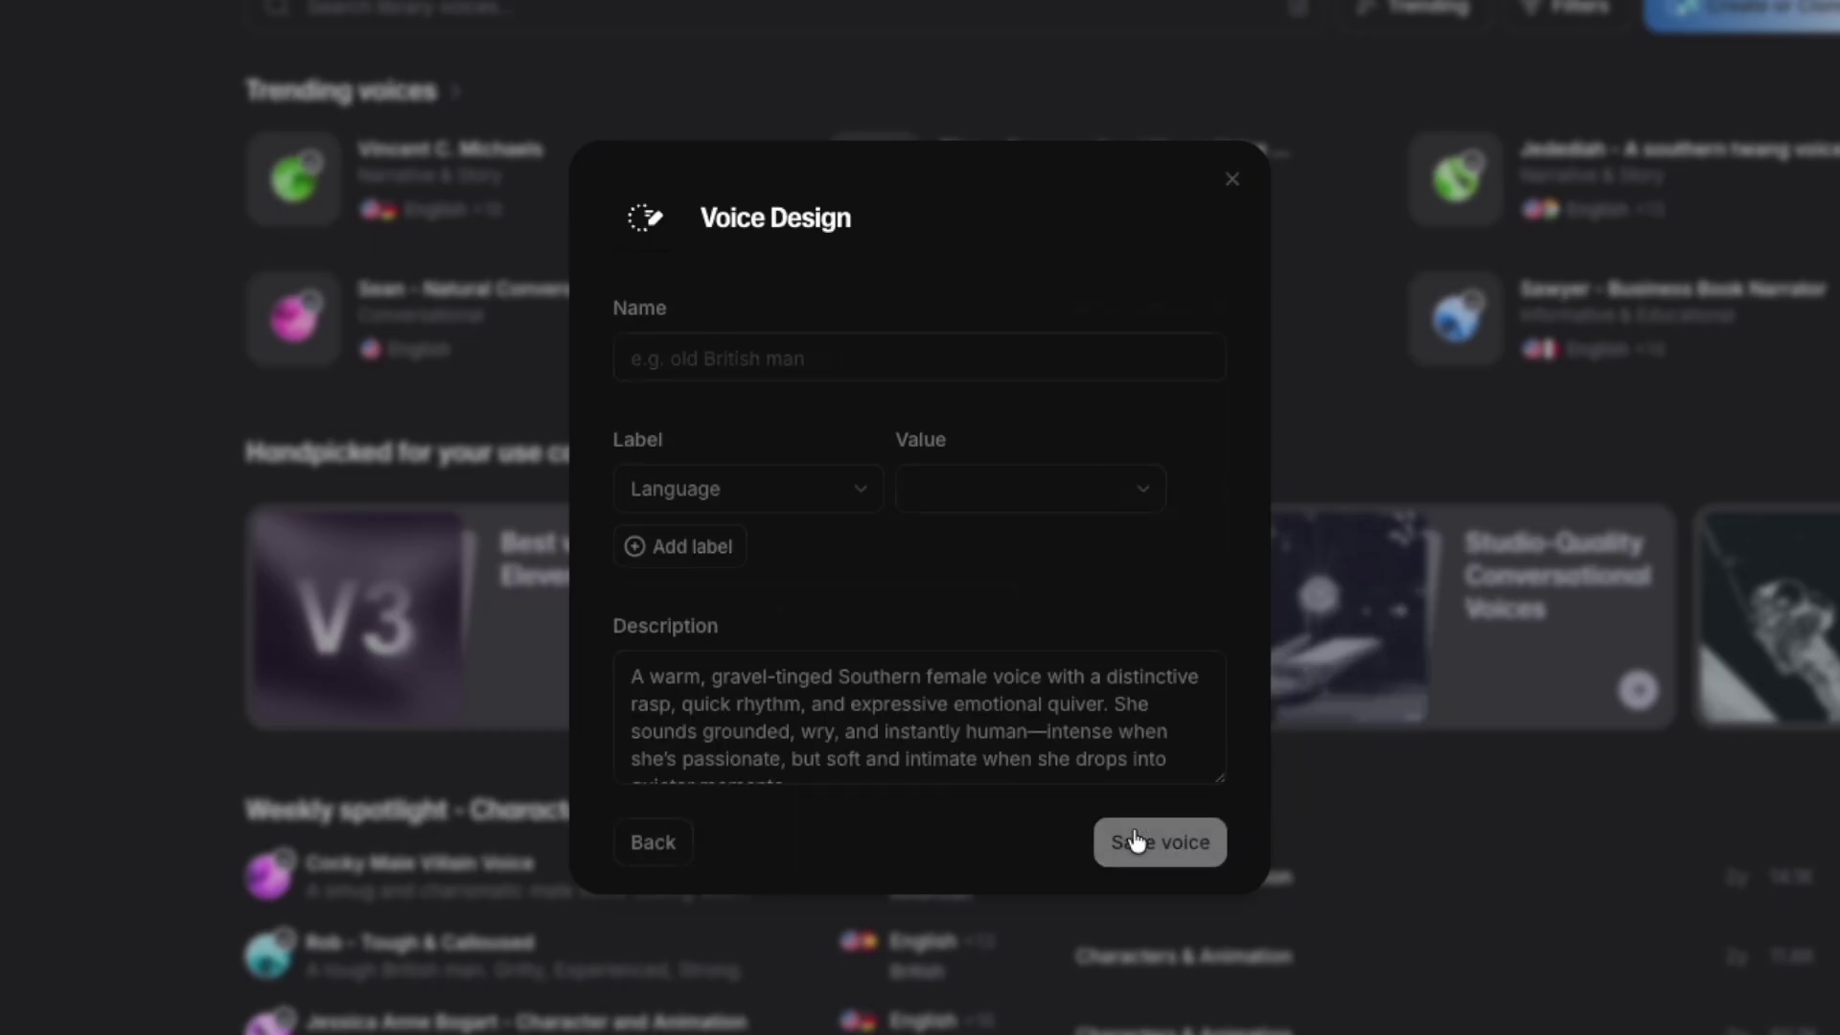
pyautogui.click(1145, 479)
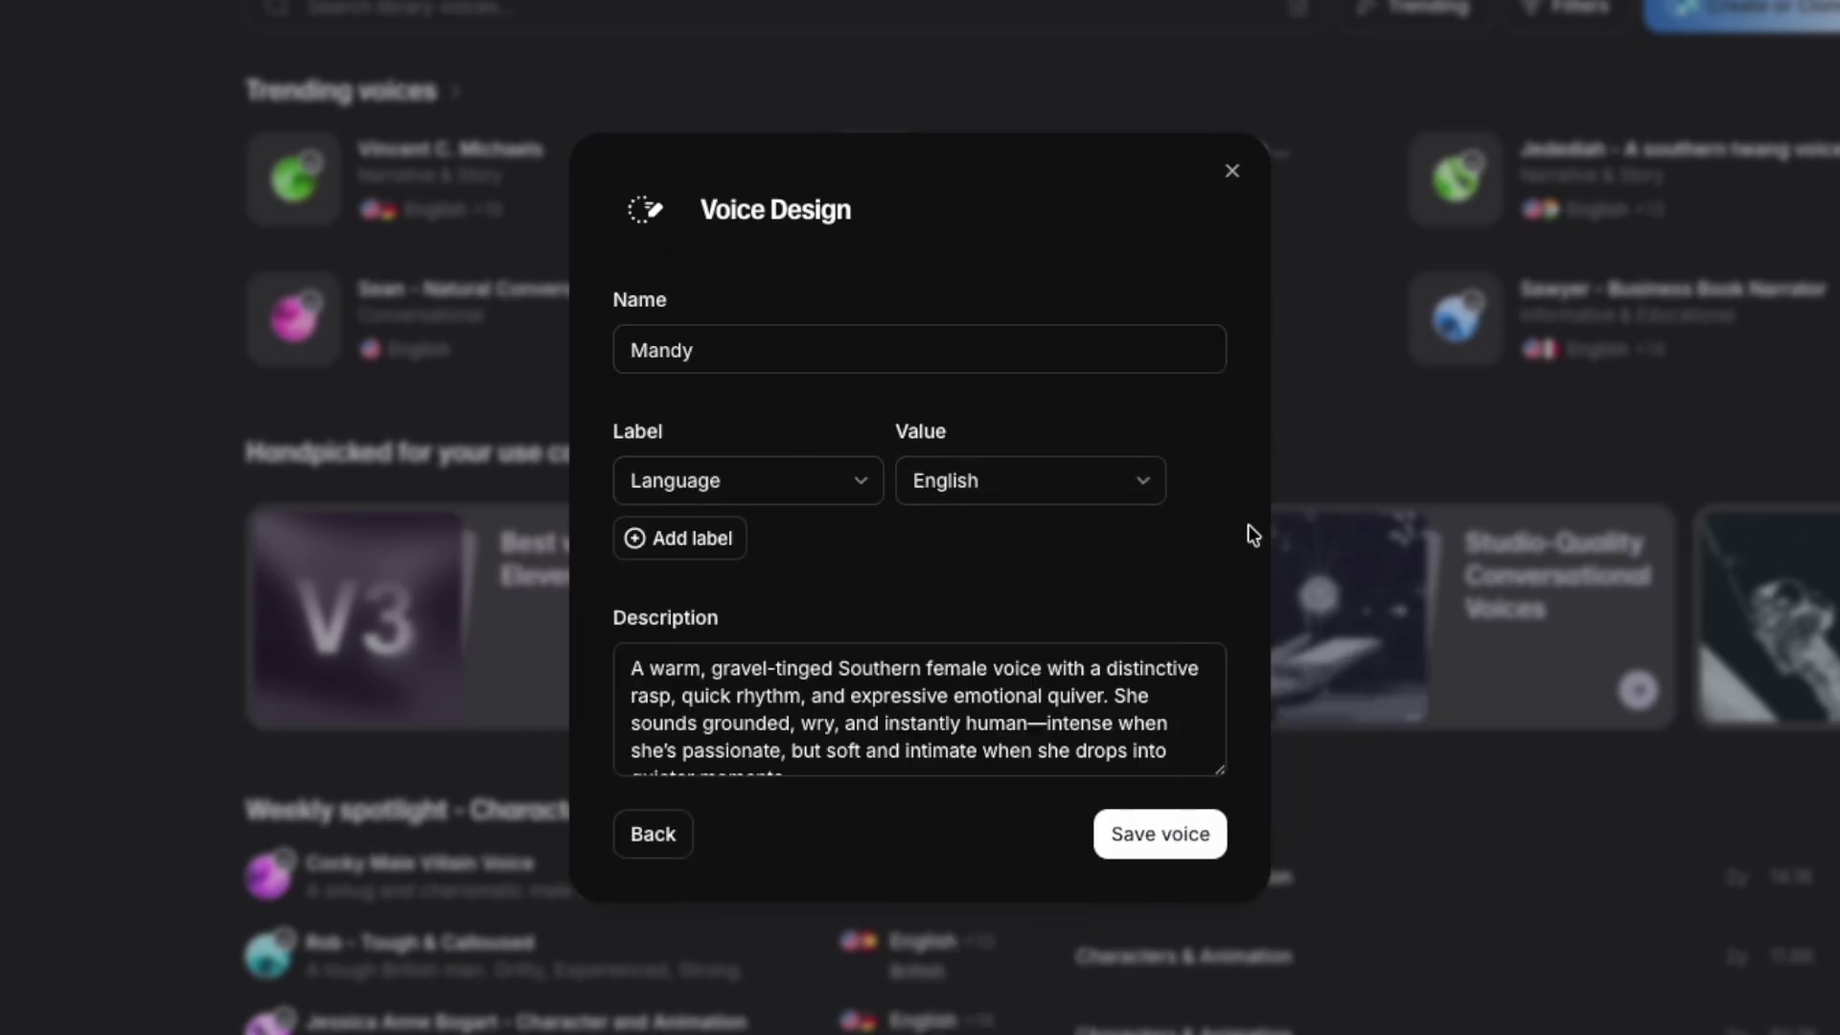
pyautogui.click(1127, 852)
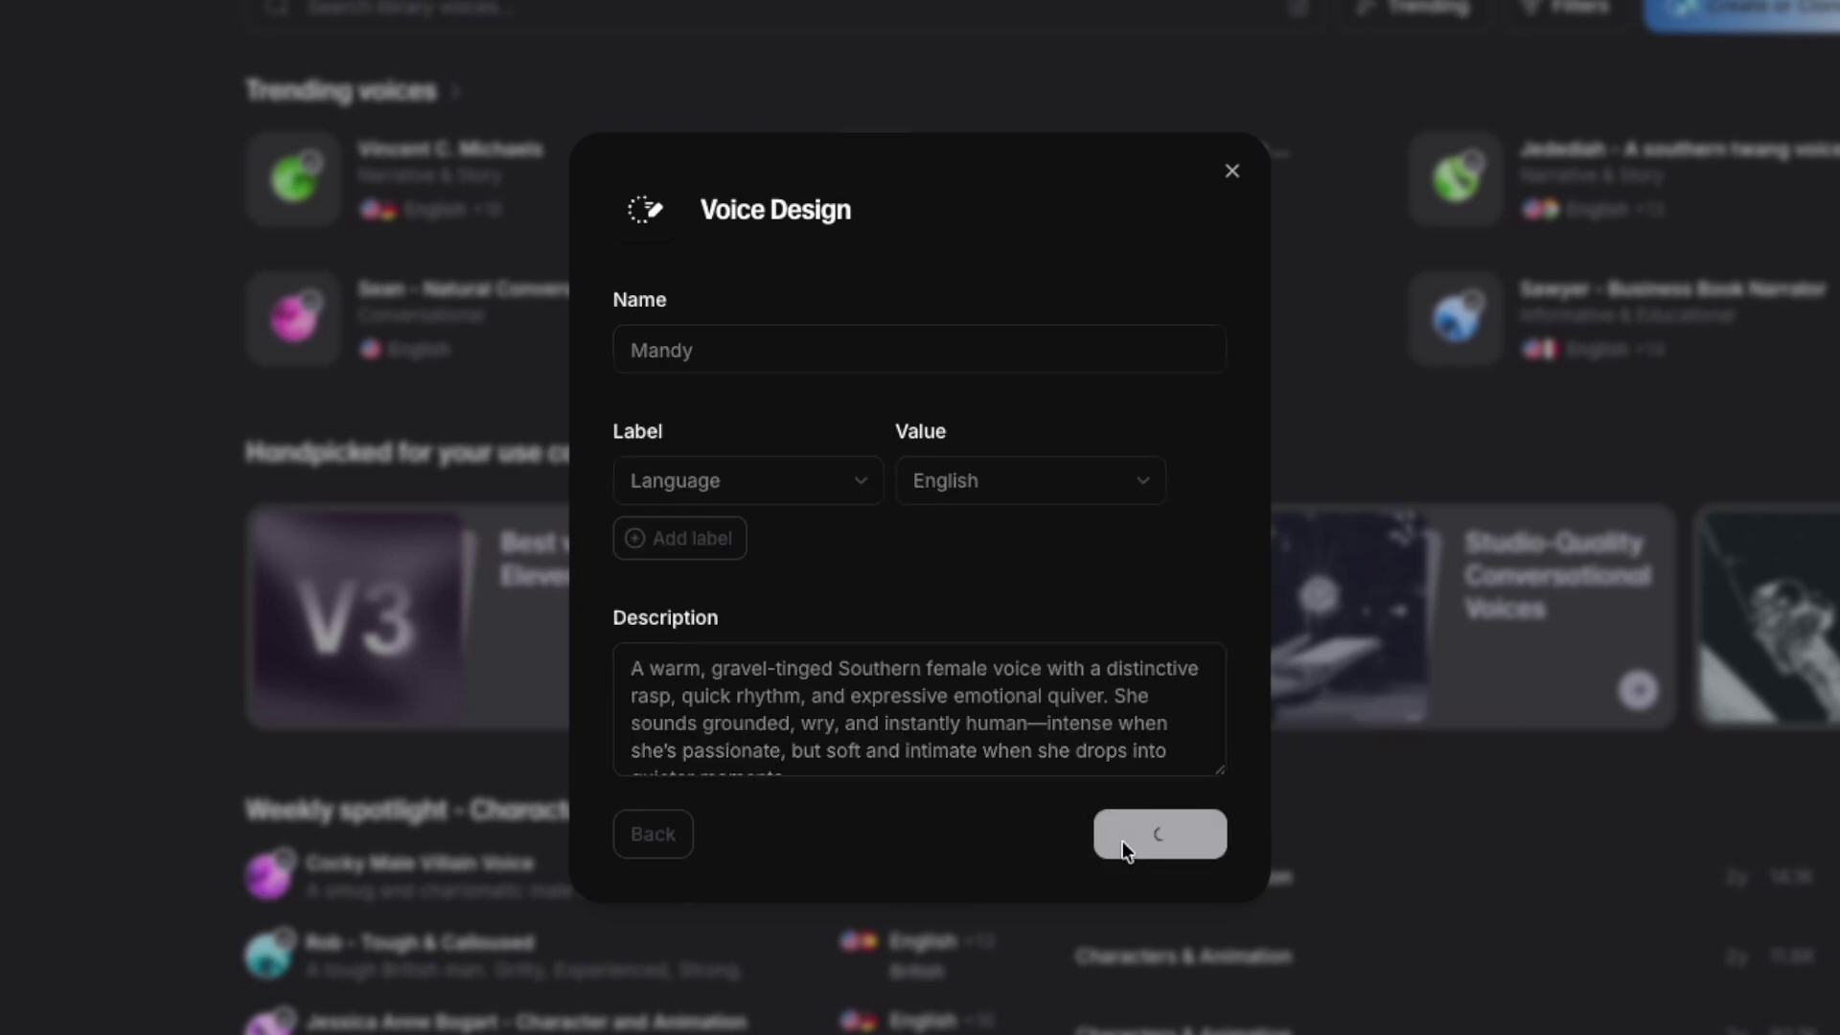
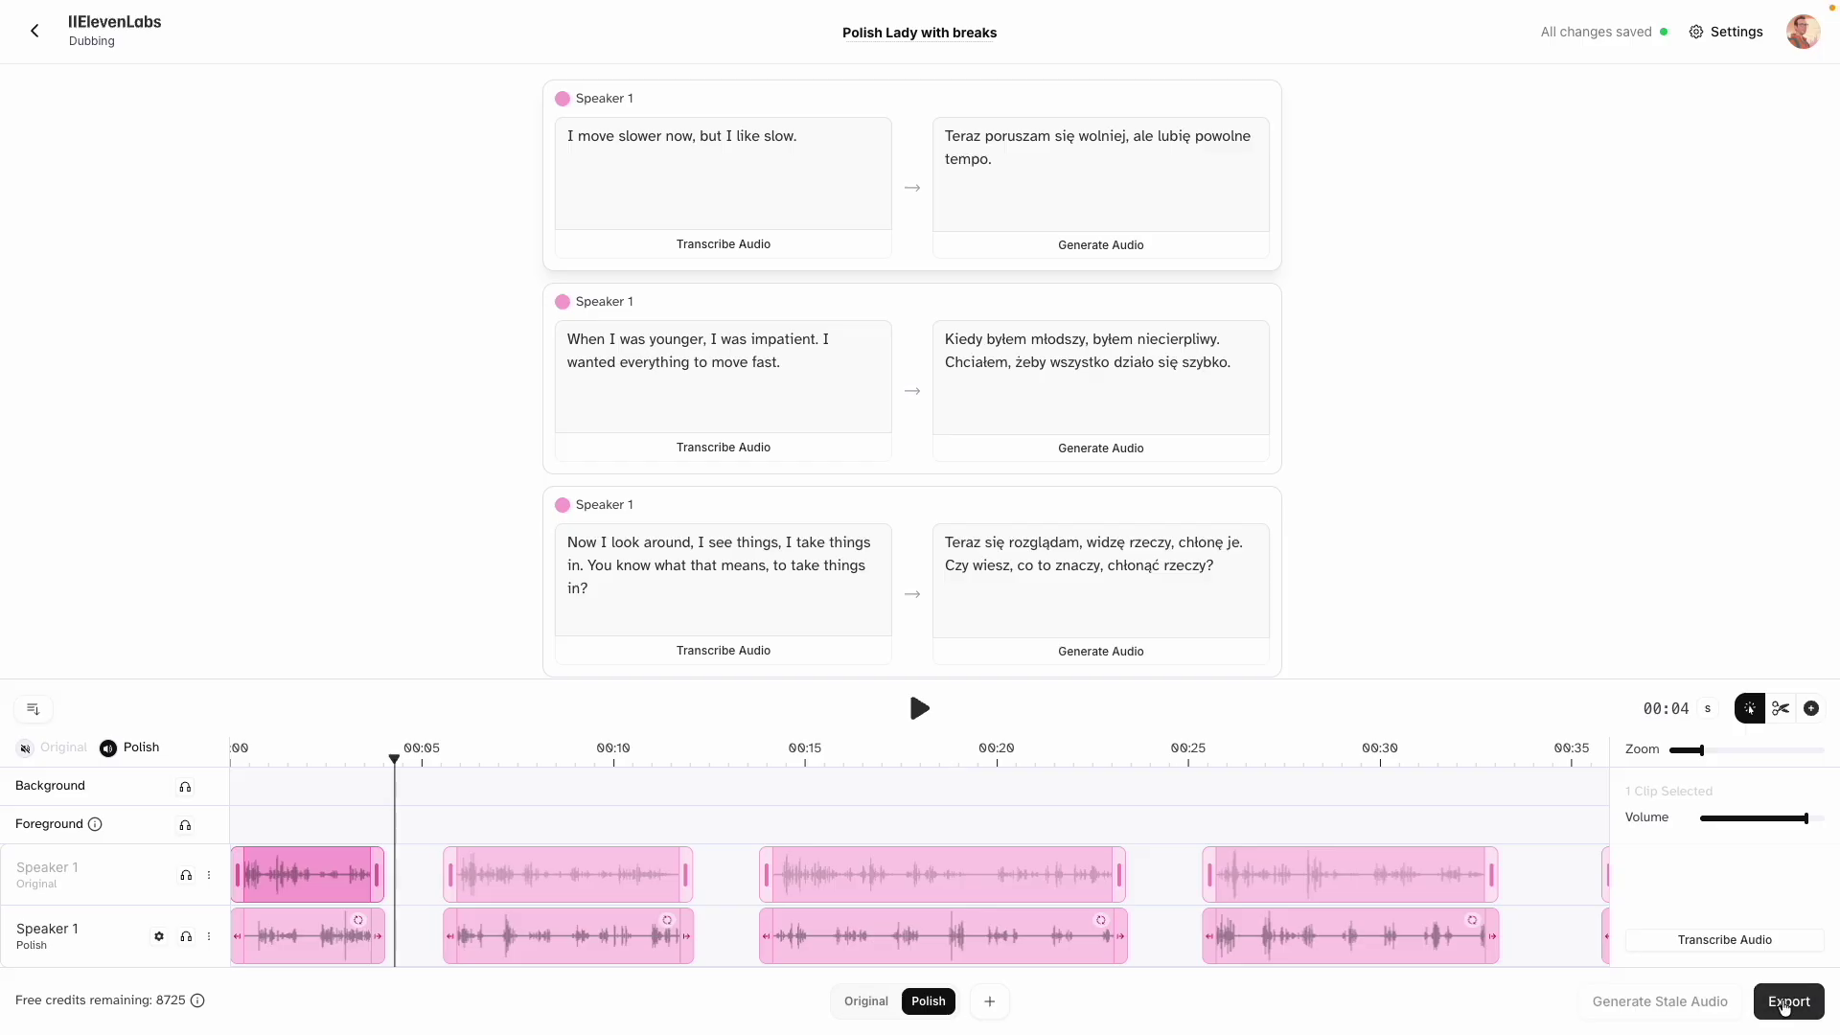
# Leave the dubbing project, load render_YJwc6seYuFhYxohk7x77.aac into the Voice Changer, and convert it with the Mandy voice on Eleven Multilingual v2.
pyautogui.click(35, 31)
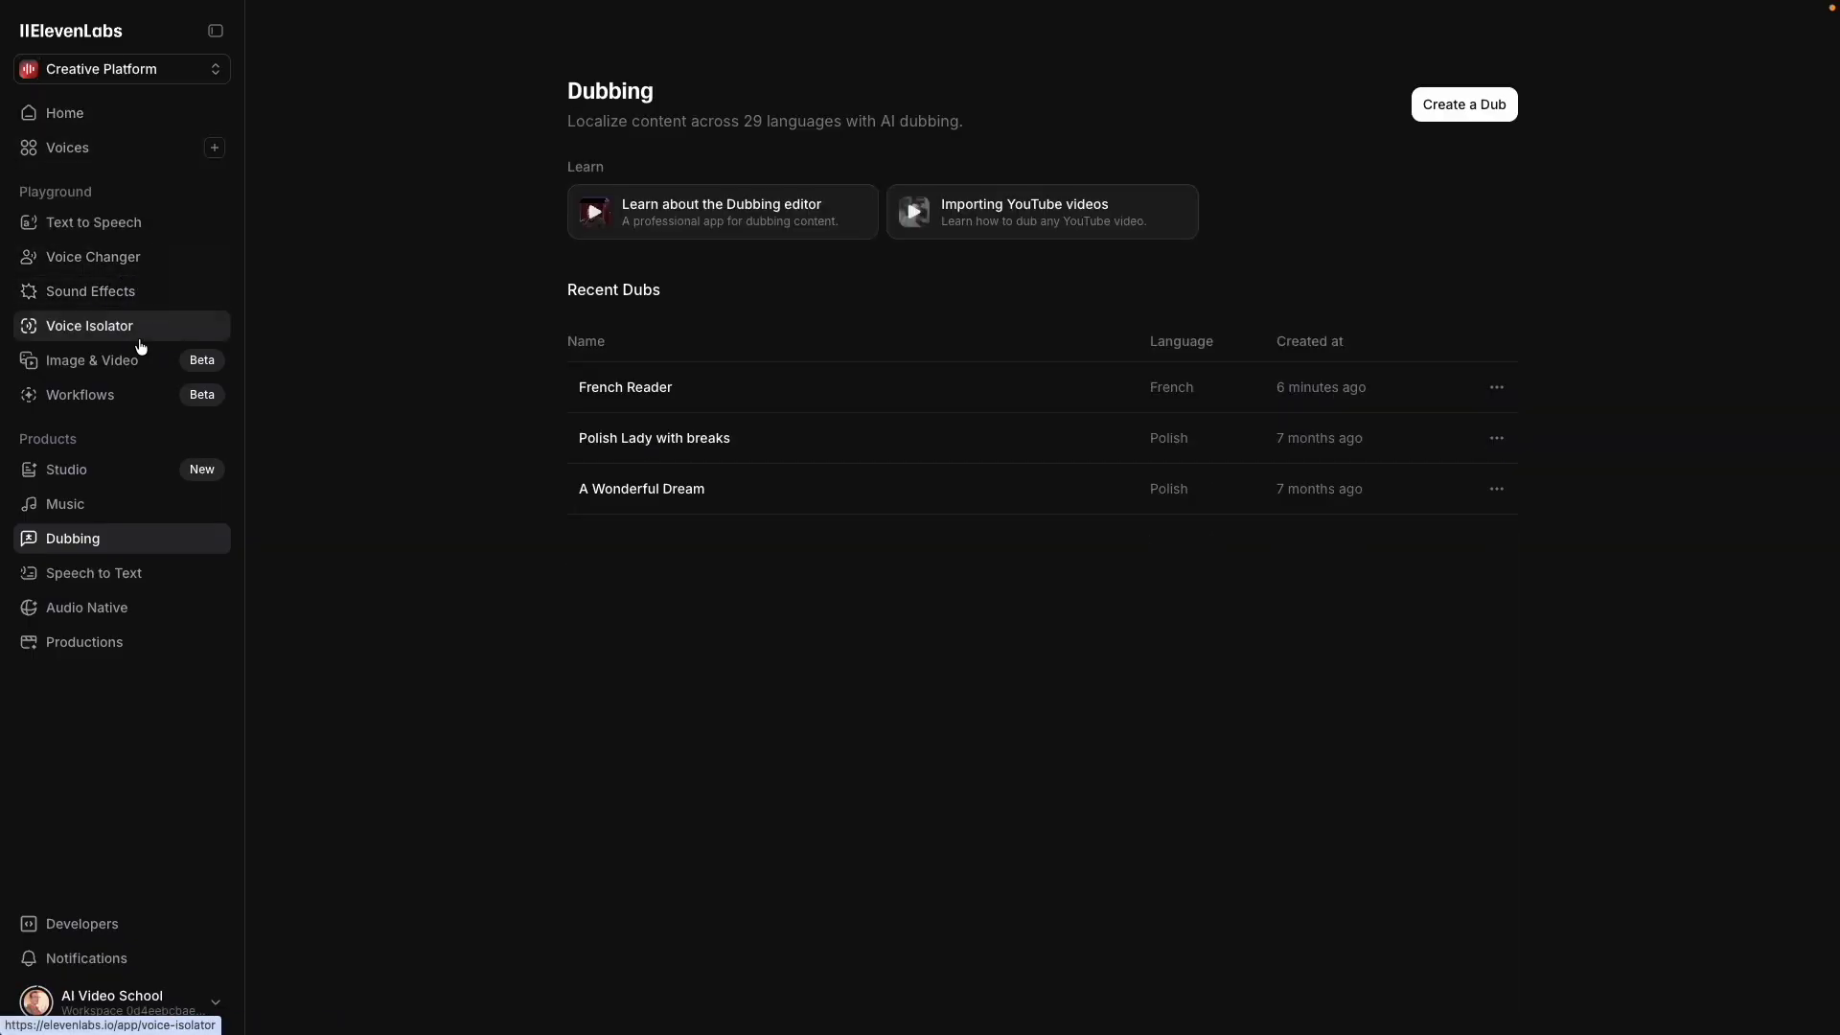
pyautogui.click(123, 268)
pyautogui.moveTo(910, 553); pyautogui.dragTo(913, 412)
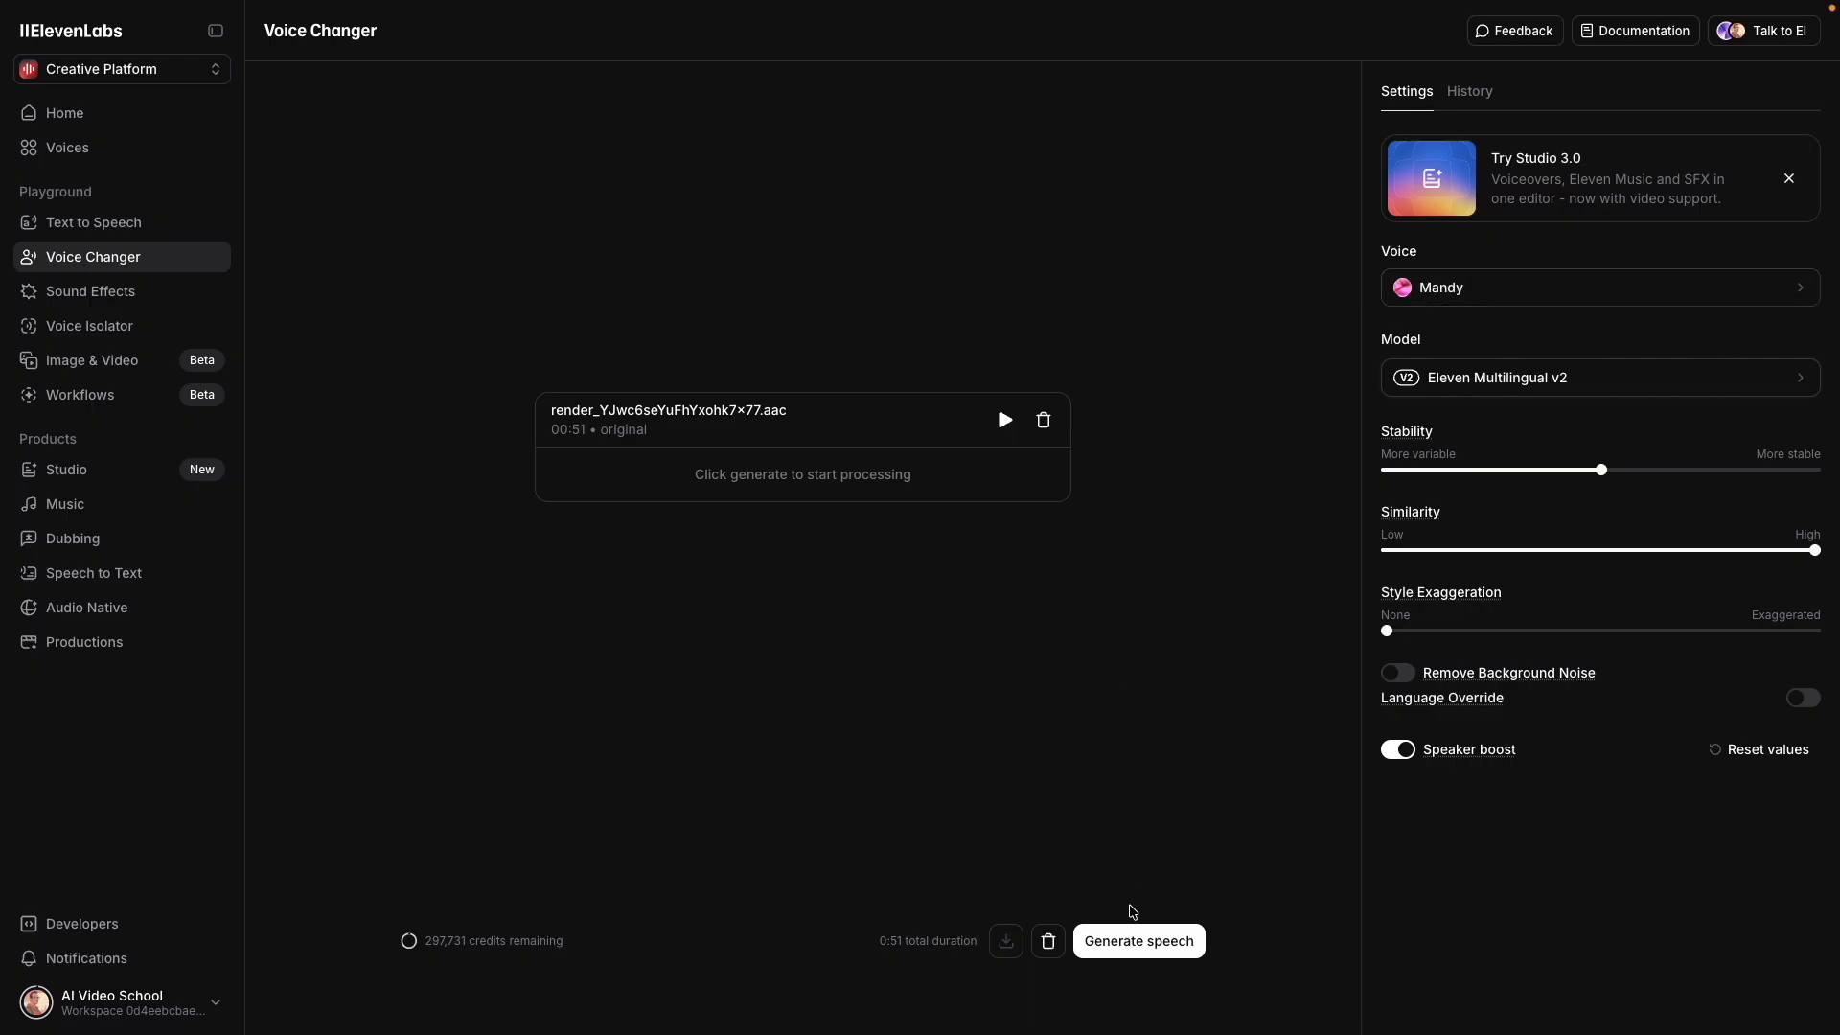
pyautogui.click(1134, 934)
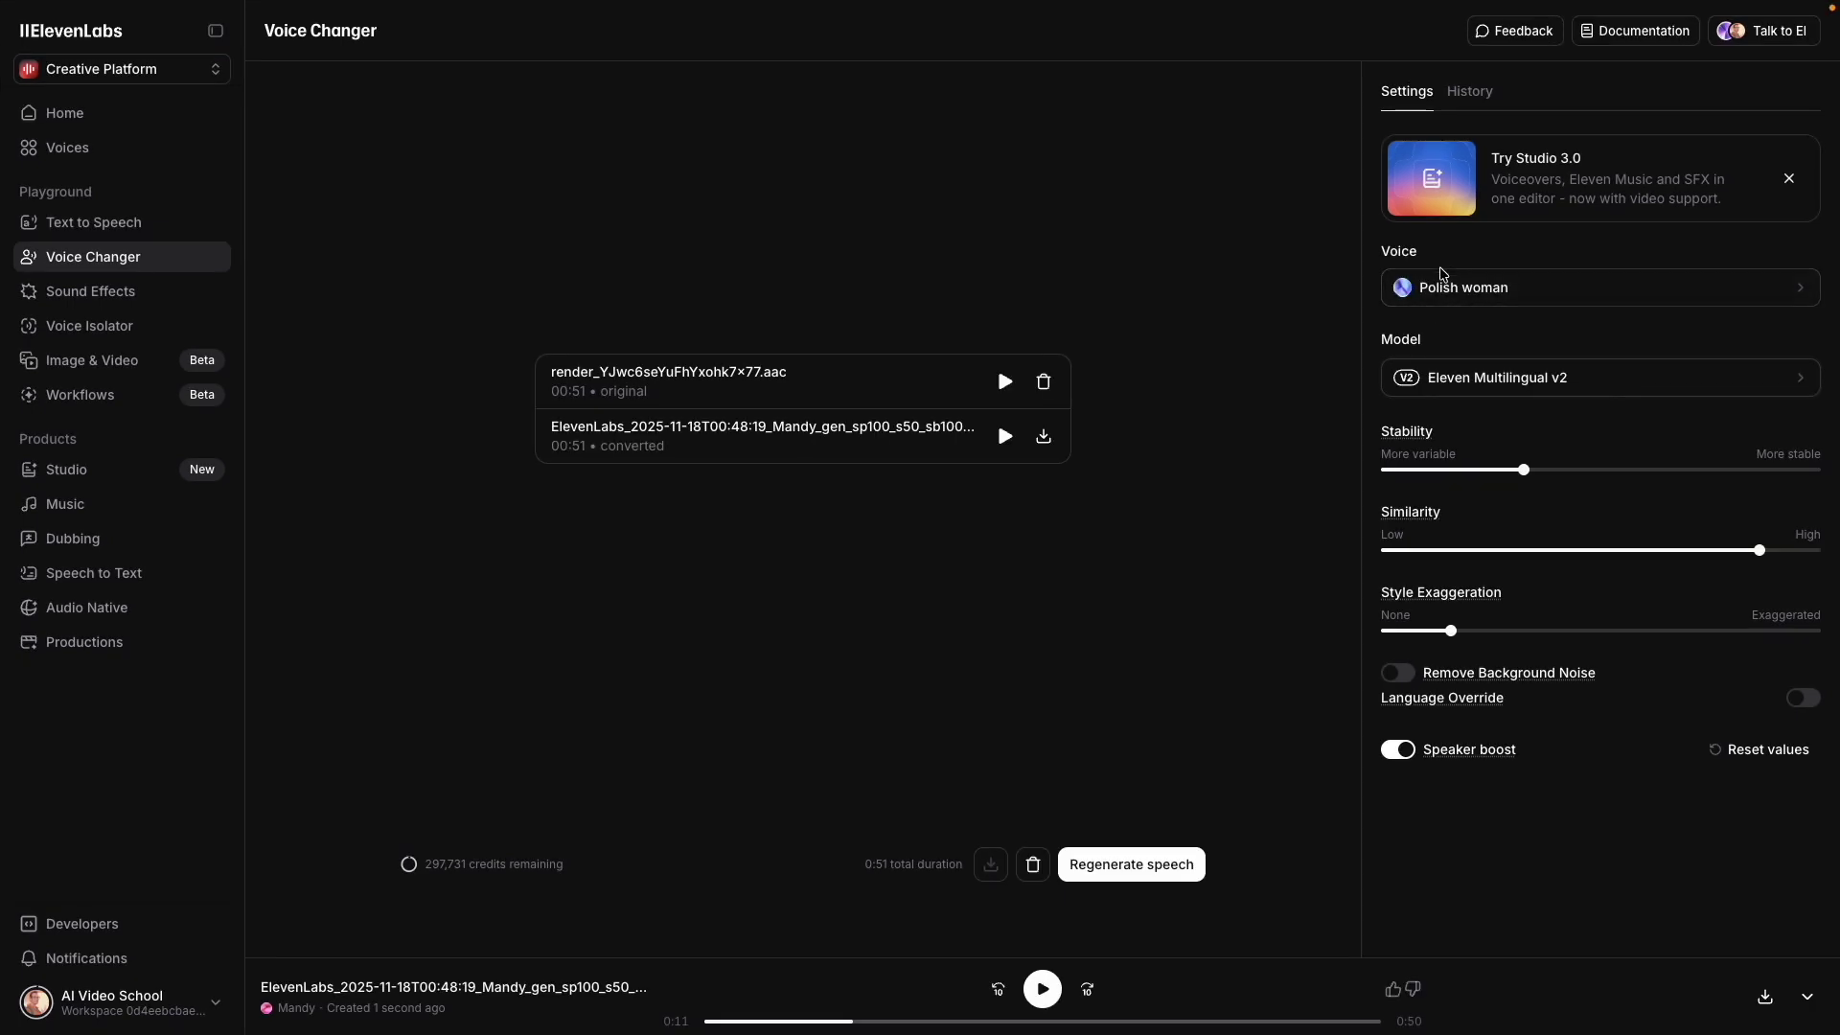
# Regenerate the Voice Changer clip with the Polish woman voice on Eleven Multilingual v2.
pyautogui.click(1126, 865)
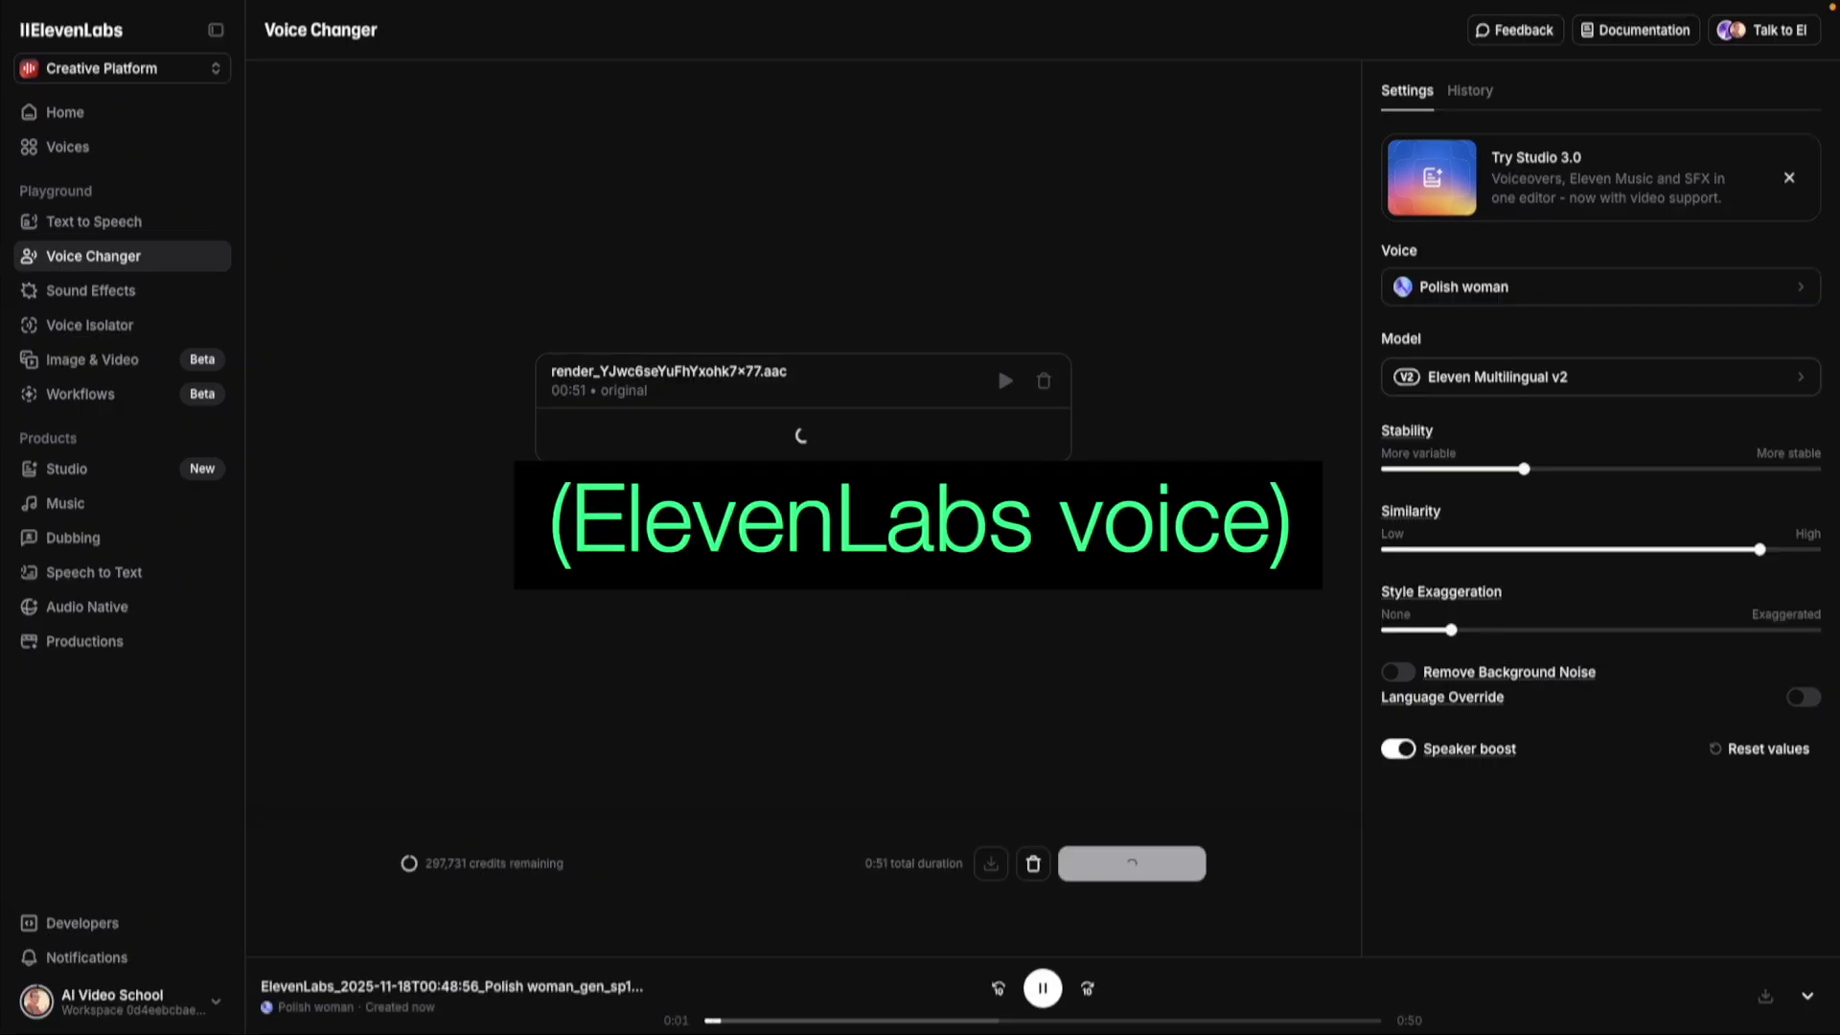